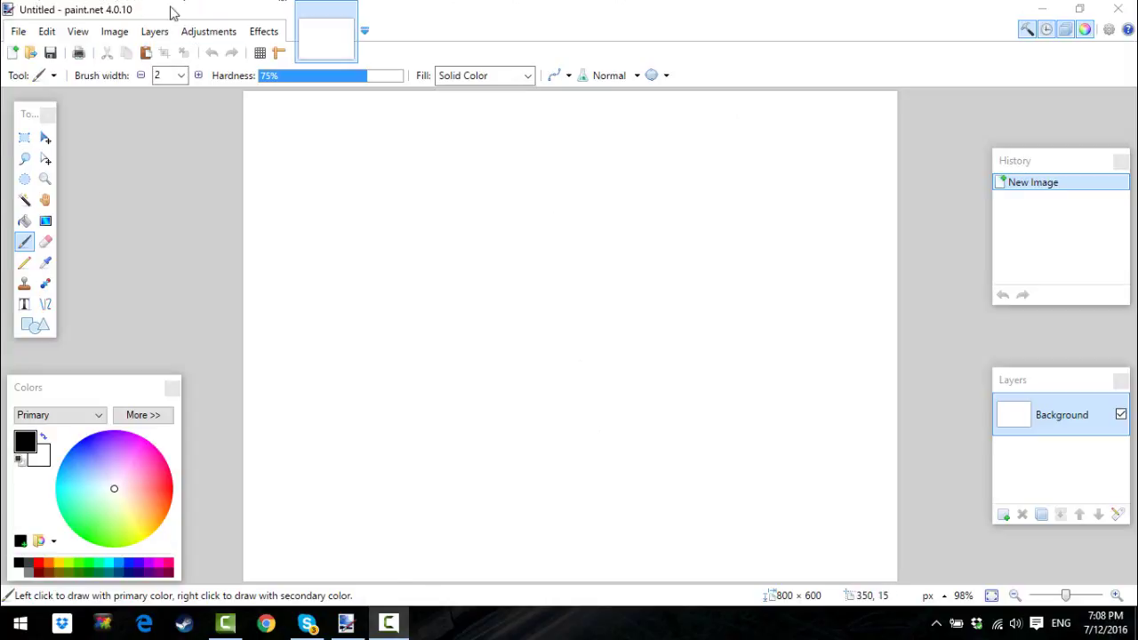
- Resize the canvas to 1280 × 720 pixels
double_click(64, 7)
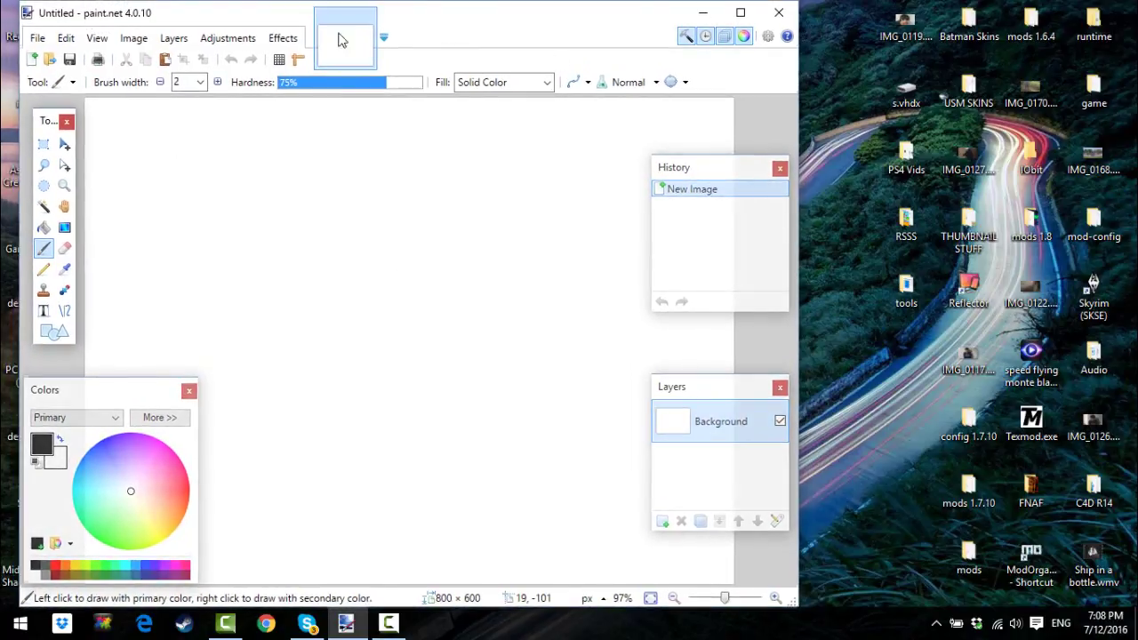
left_click(731, 9)
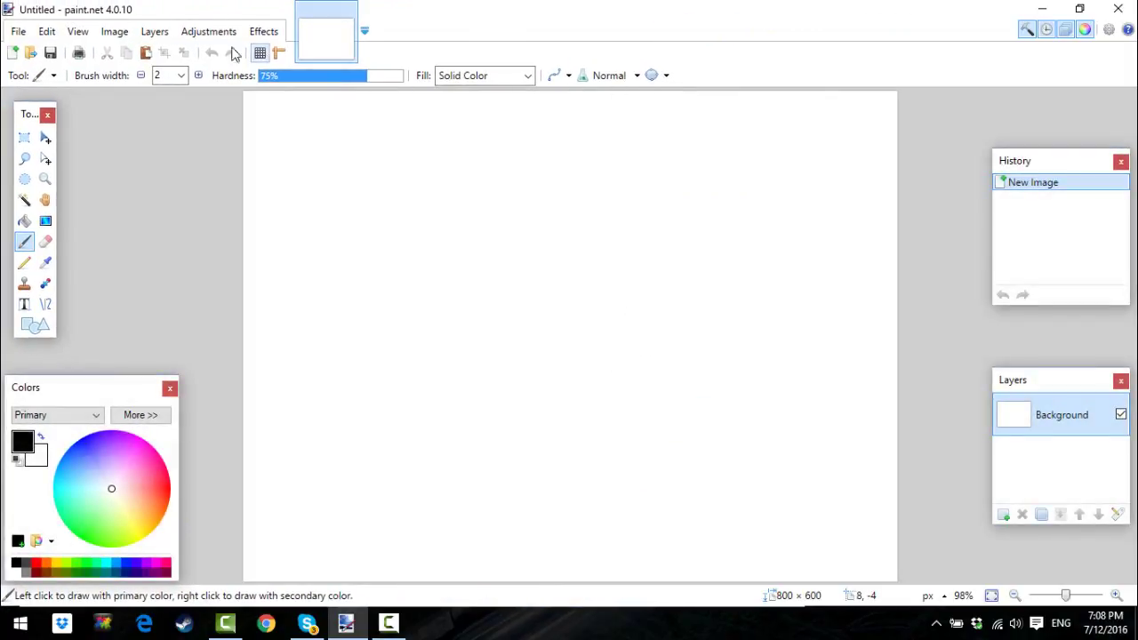
left_click(113, 32)
left_click(197, 88)
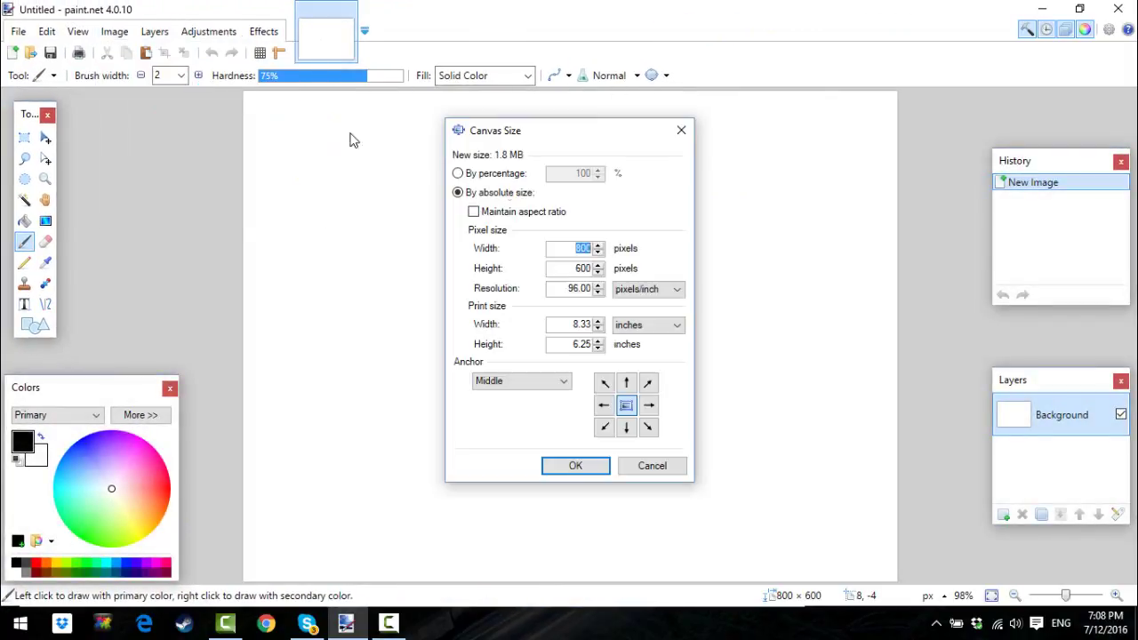
type("1280")
key("BackSpace")
type("720")
key("Return")
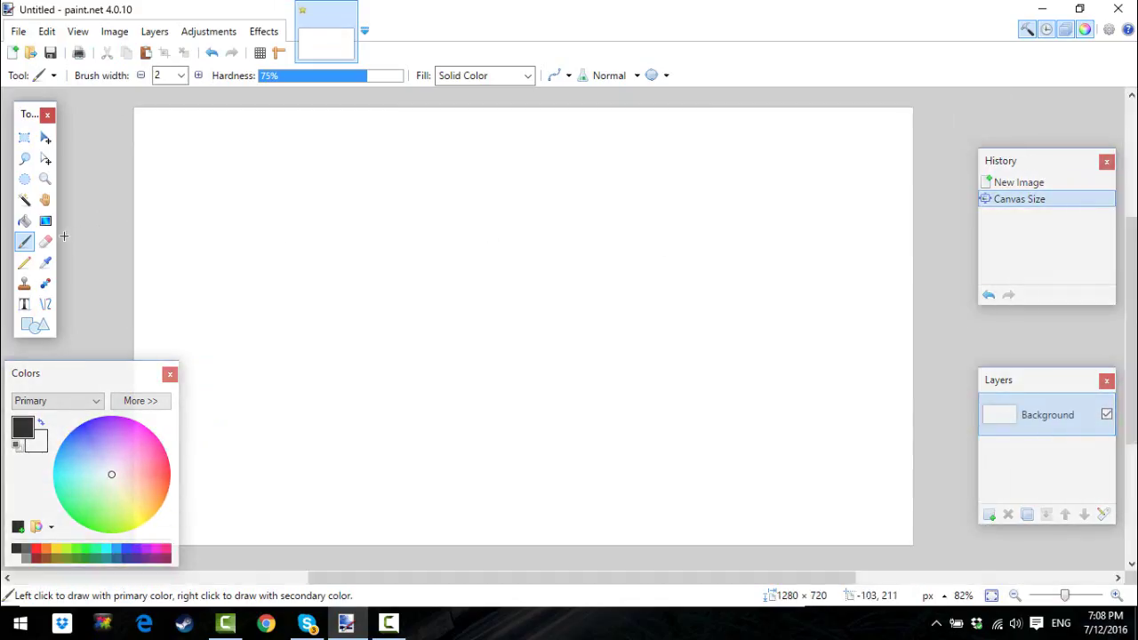
- Erase the blank canvas to transparency with Magic Wand and Delete, then launch Microsoft Edge
left_click(24, 199)
left_click(434, 293)
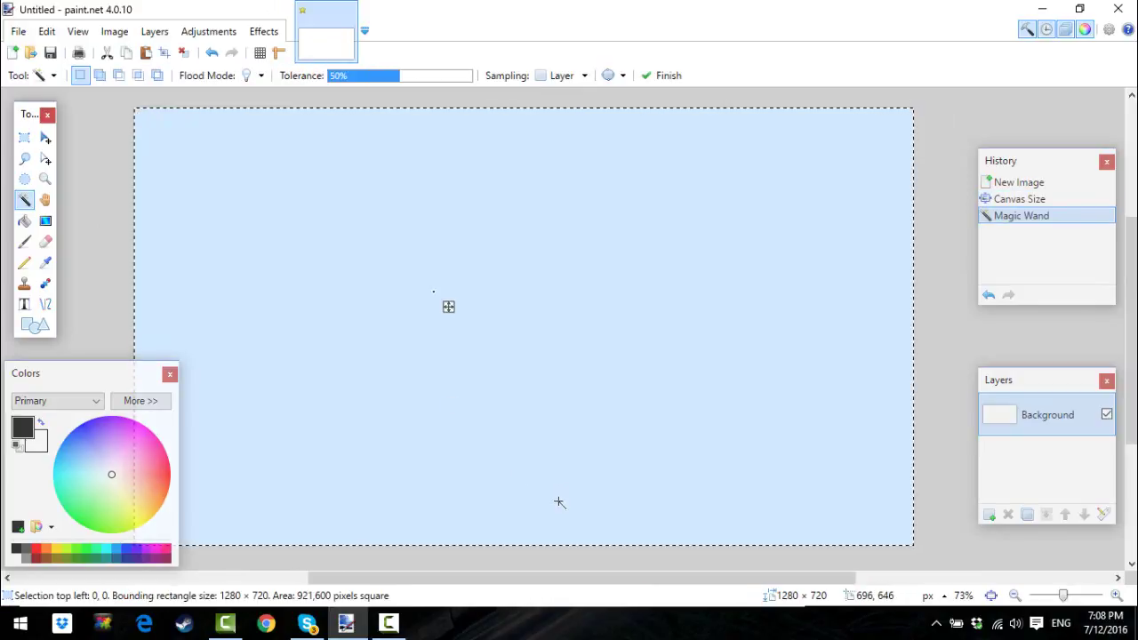
key("Delete")
left_click_drag(667, 578, 628, 582)
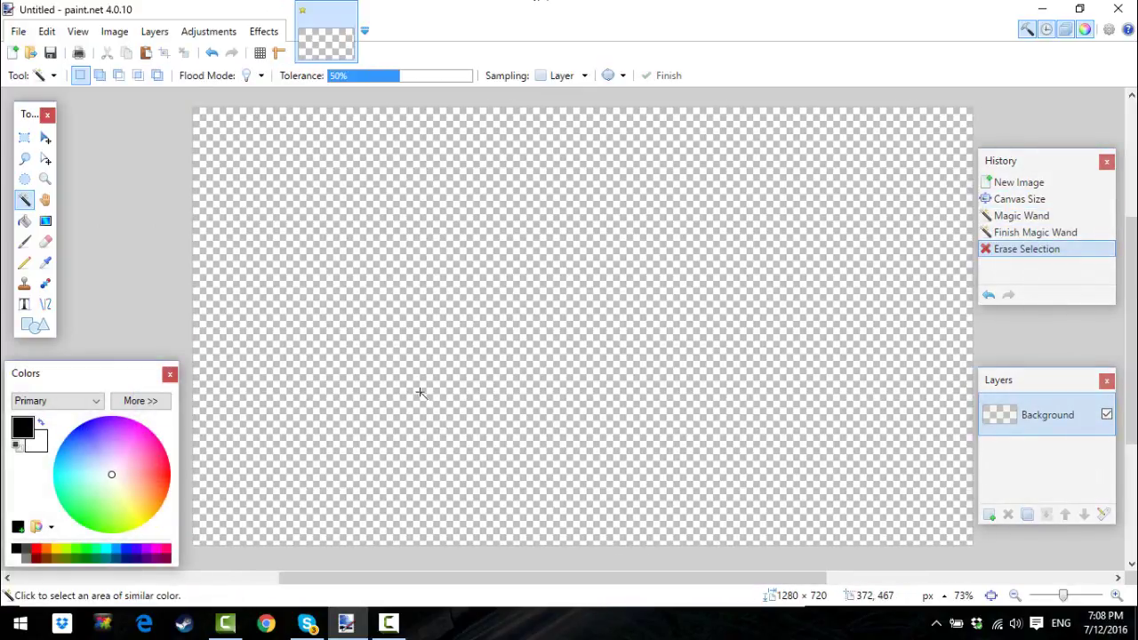
left_click(144, 623)
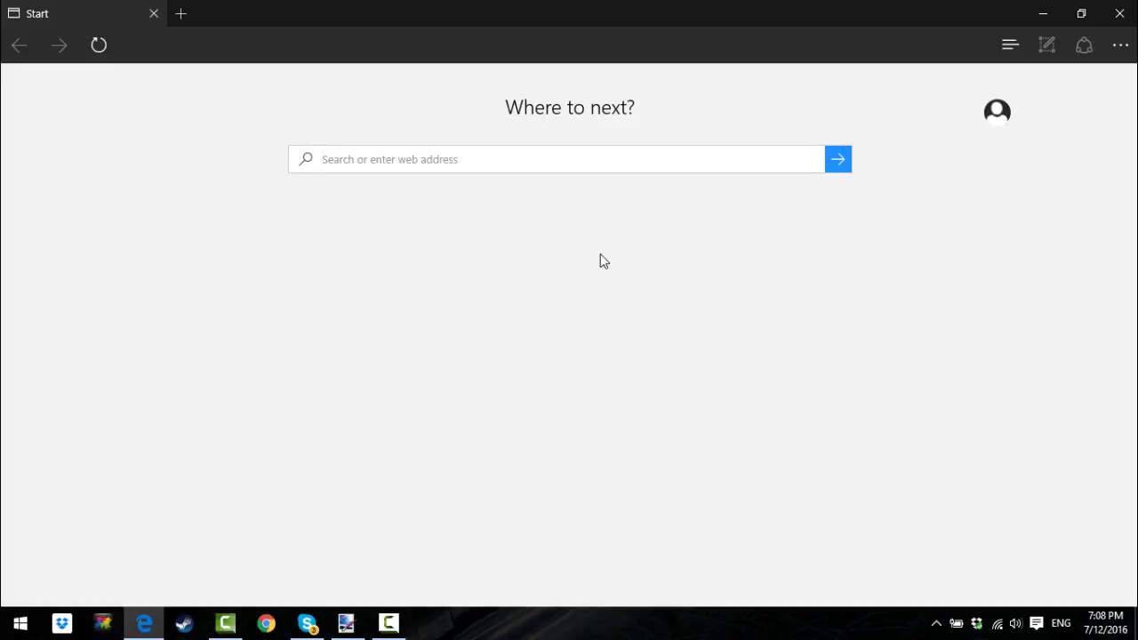
- Search Google Images for 'Blue grunge backgrounds 1280 x 720'
type("Blue")
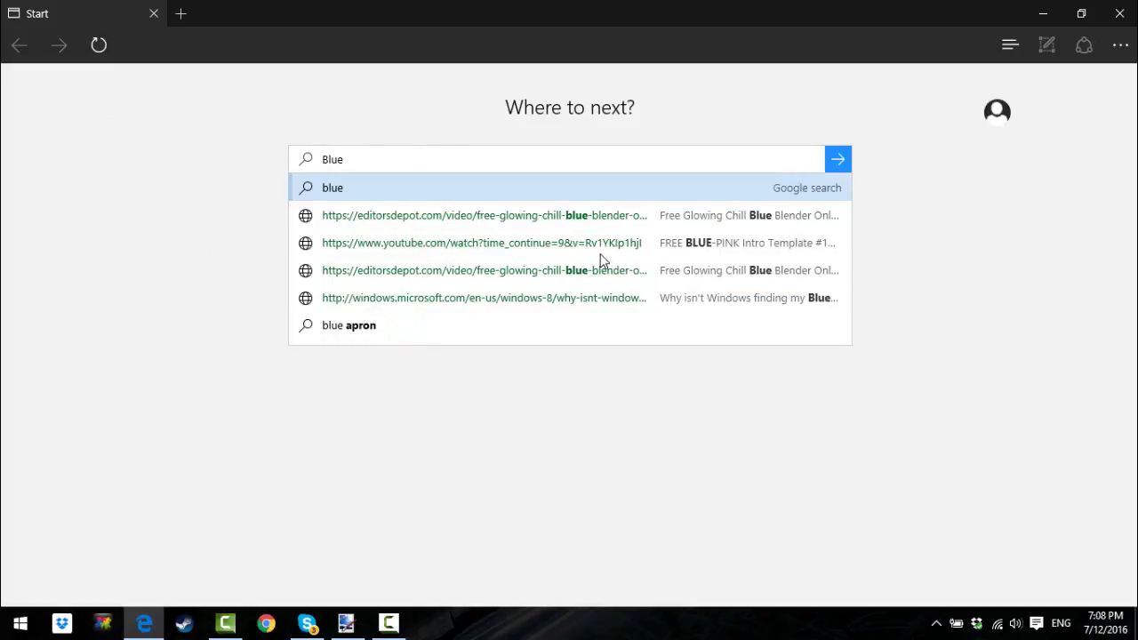
type(" grun")
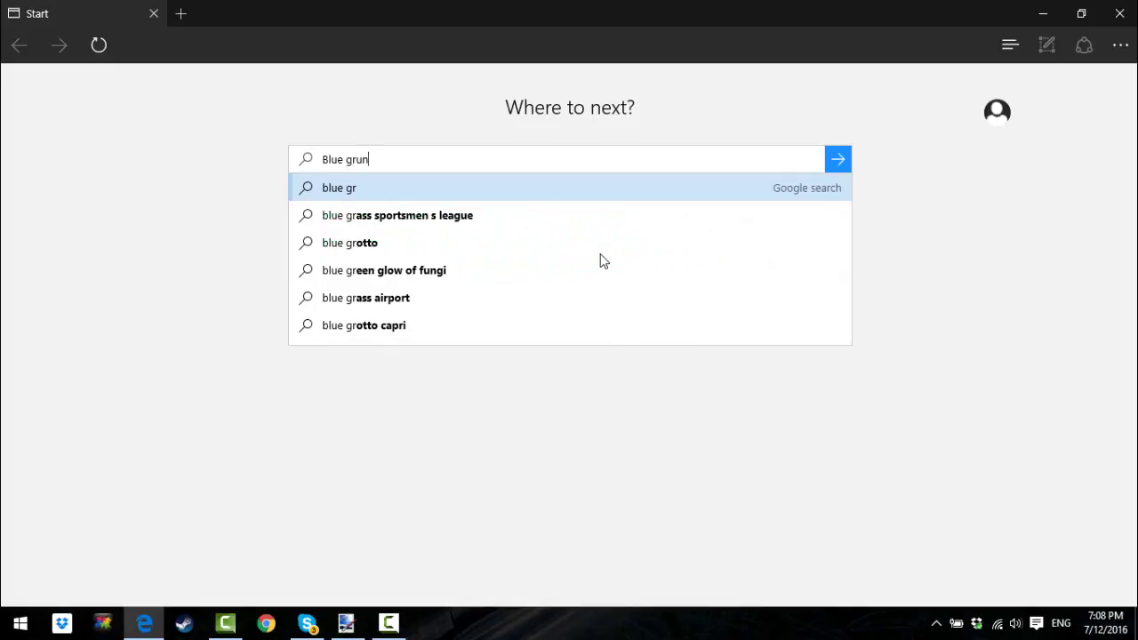
type("ge ")
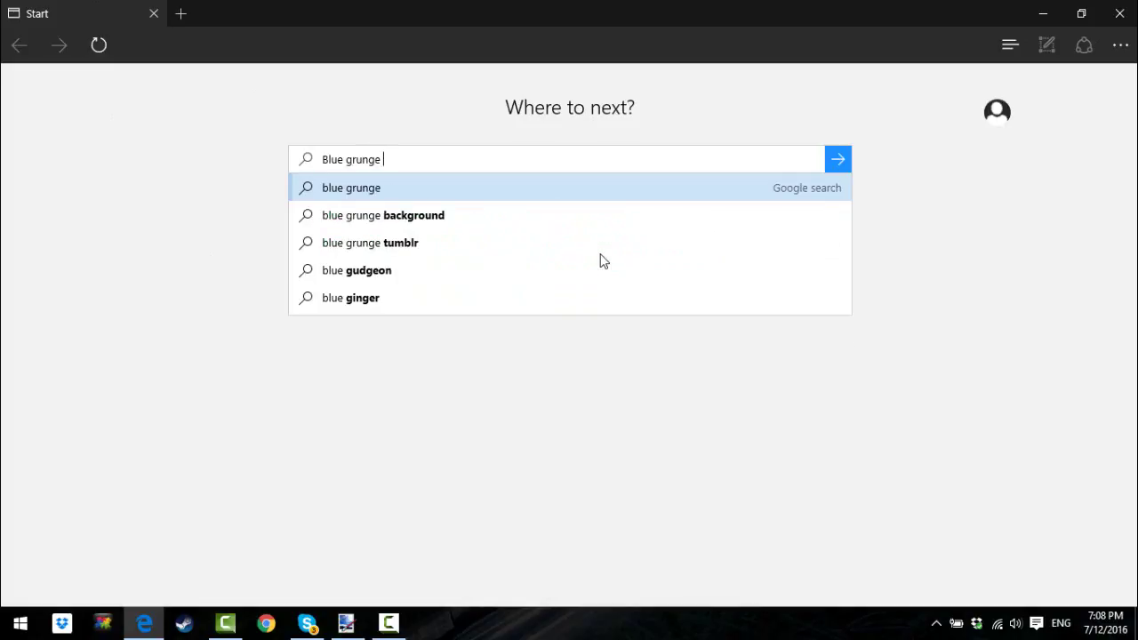
type("back")
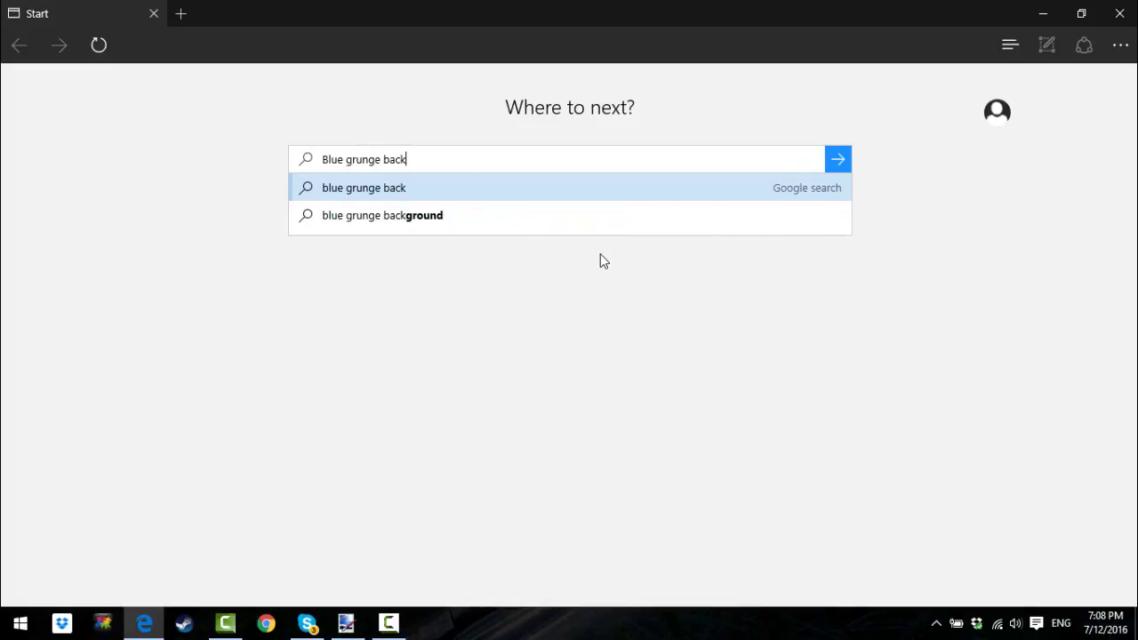
type("grounds")
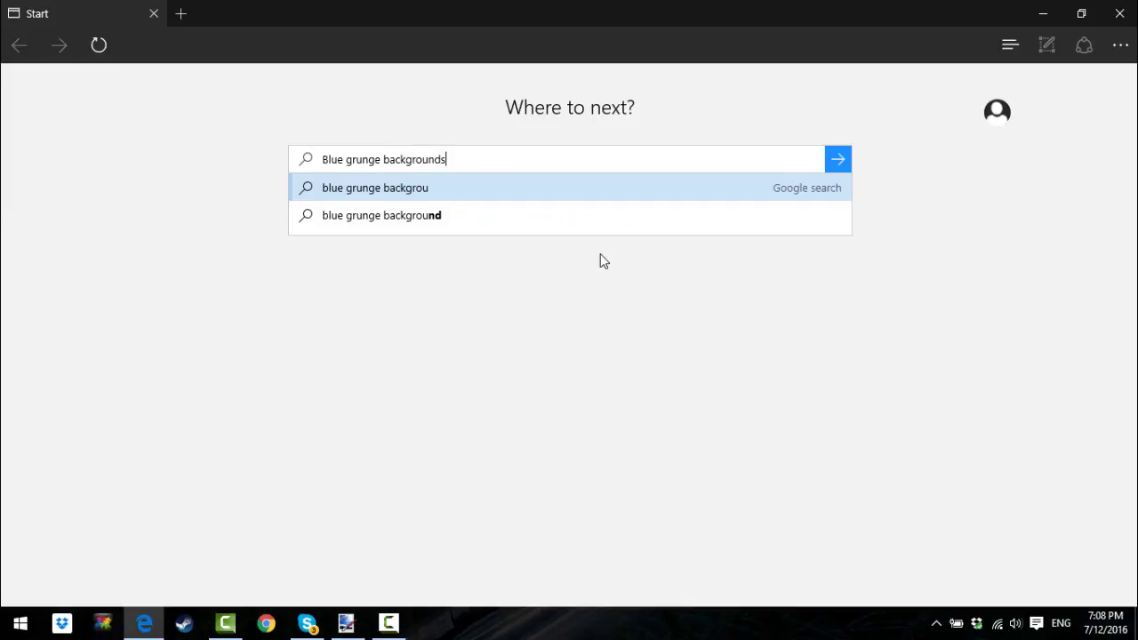
key("Return")
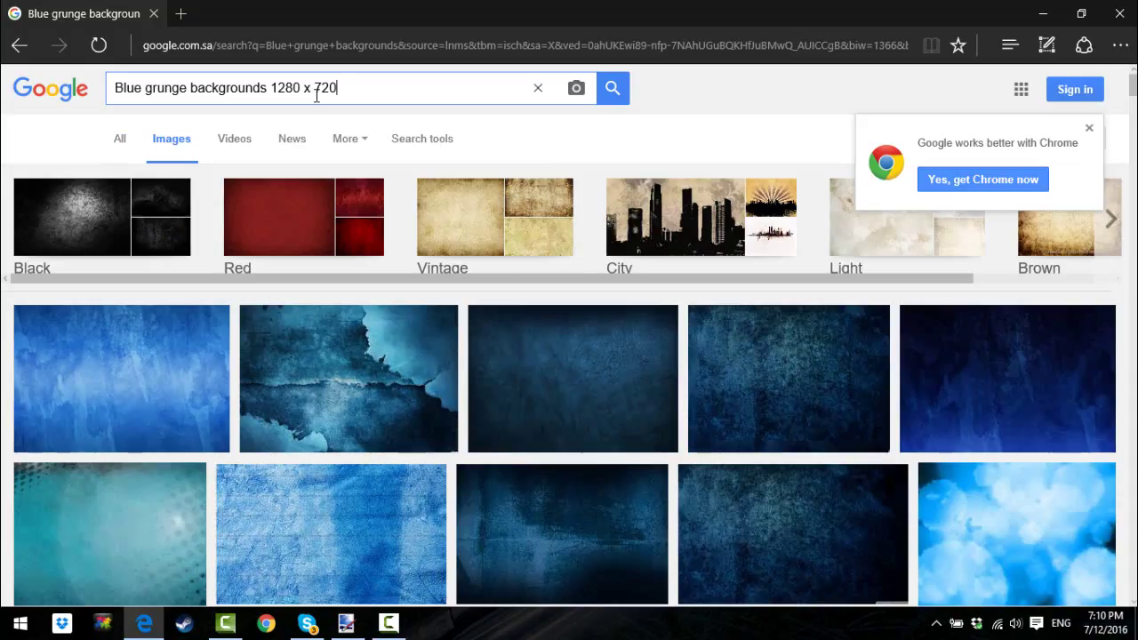
key("Return")
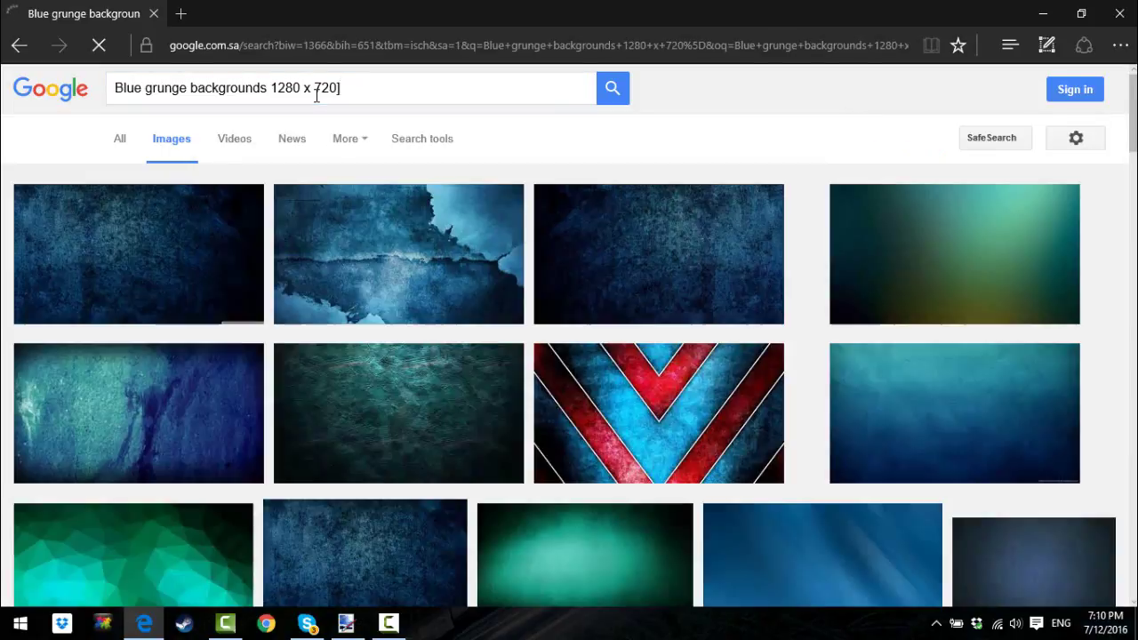
left_click(347, 89)
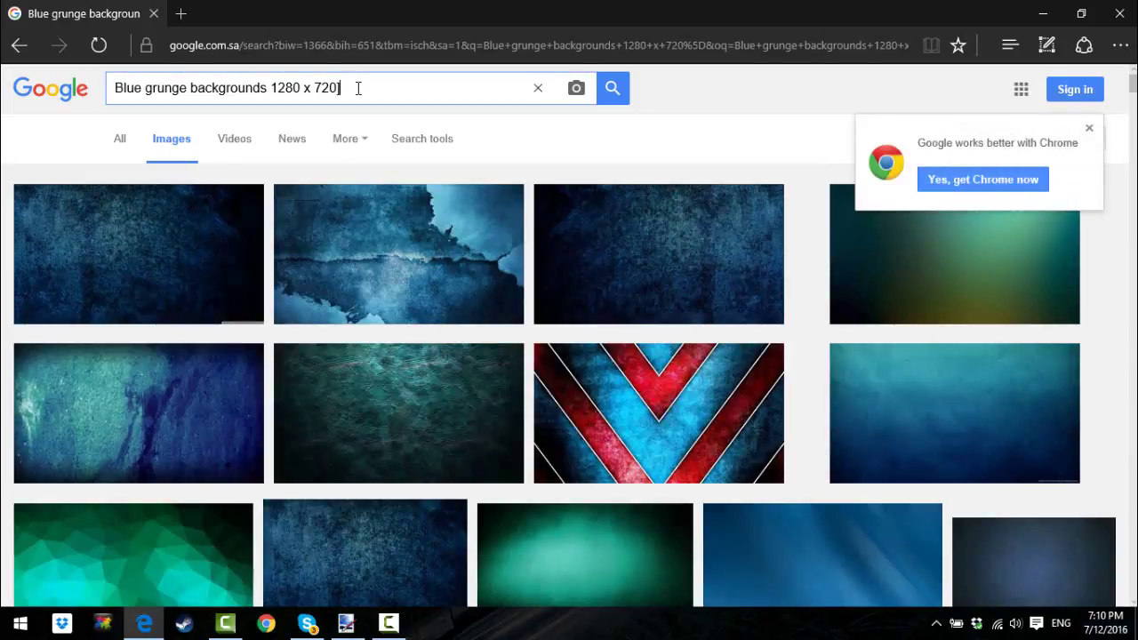
key("Return")
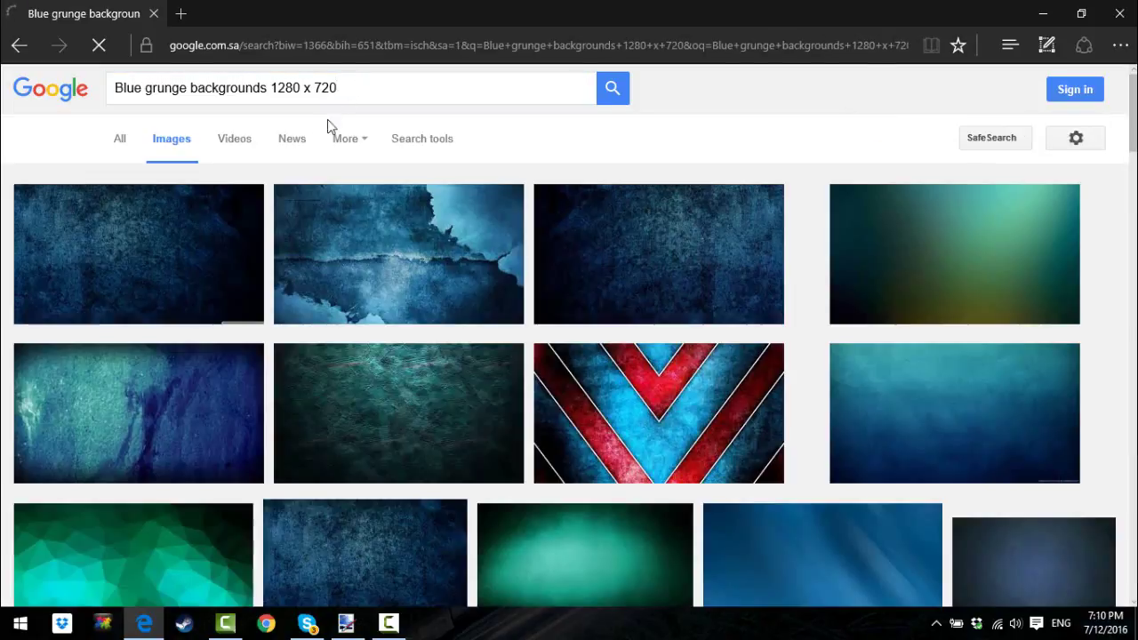
- Preview the green polygon 1280 × 720 wallpaper and copy the image
scroll(234, 568, "down", 1)
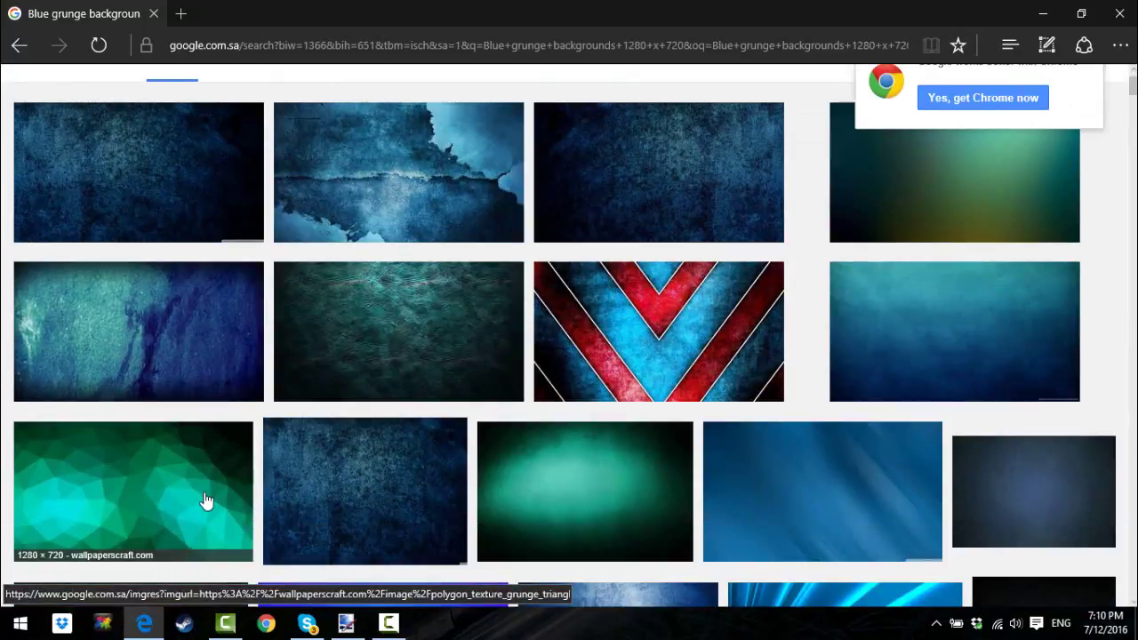
left_click(204, 484)
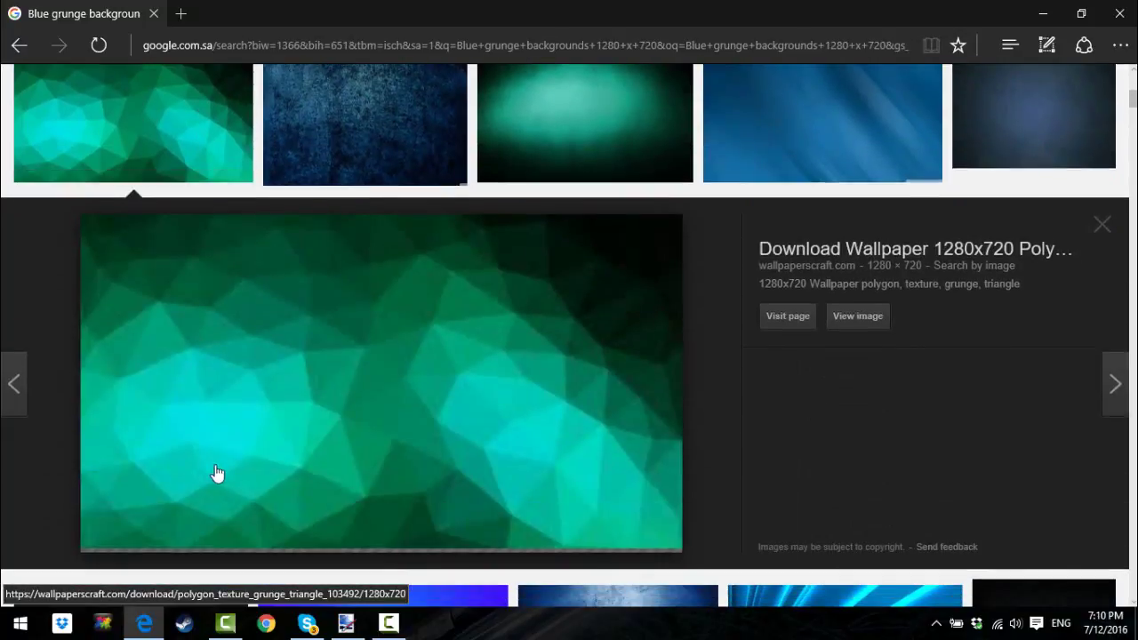
right_click(396, 407)
left_click(421, 348)
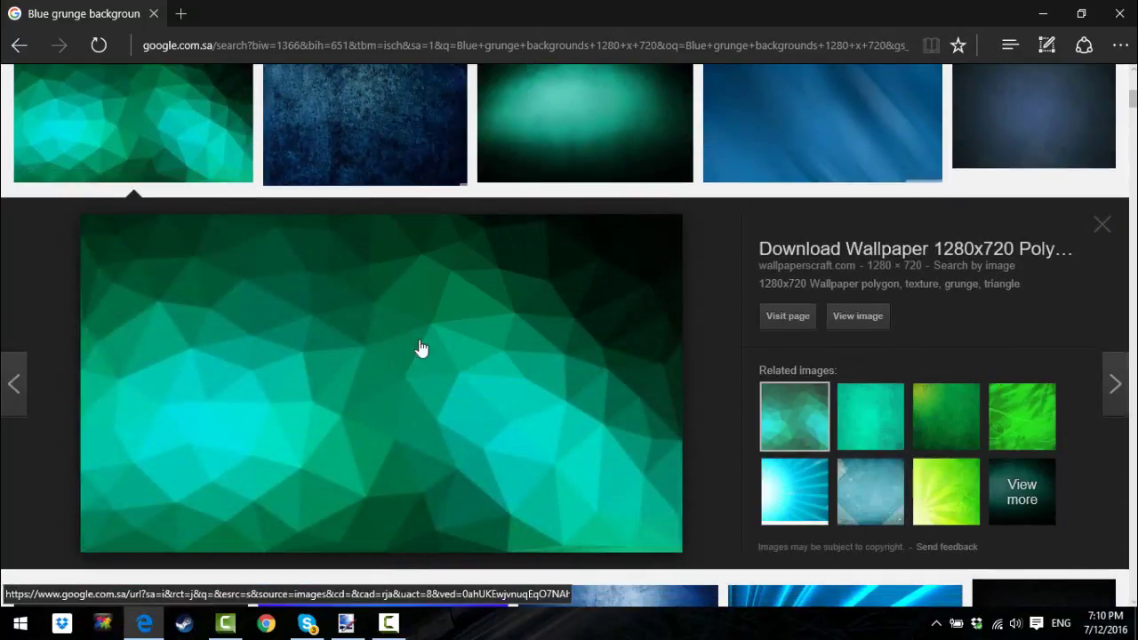
- Paste the green polygon wallpaper into the canvas, recopying it from Edge
left_click(346, 623)
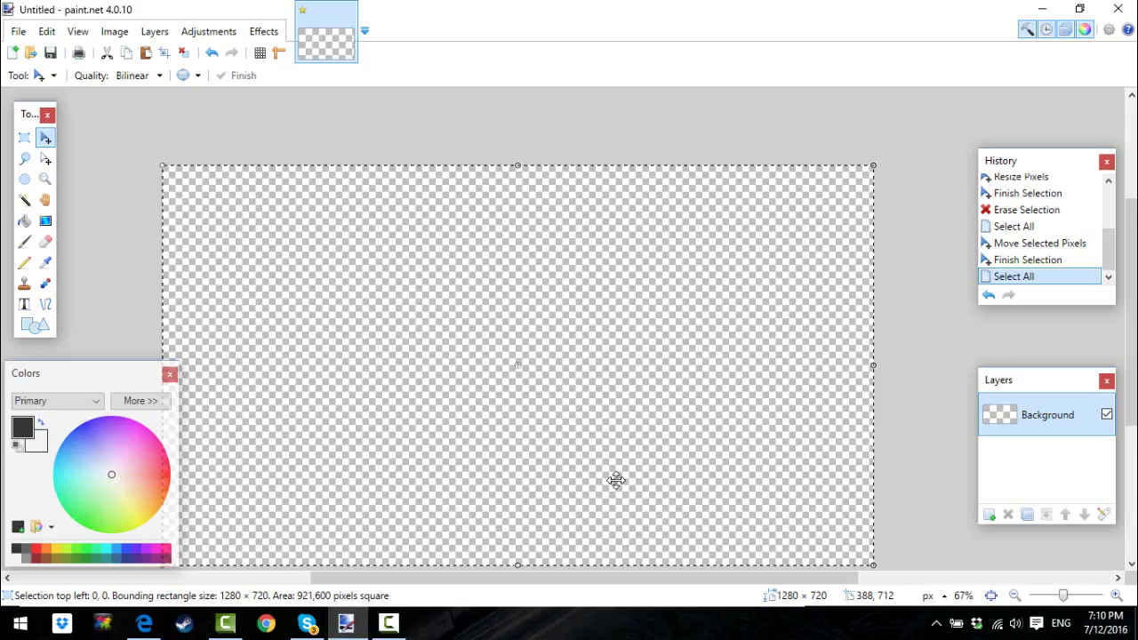
key("ctrl+v")
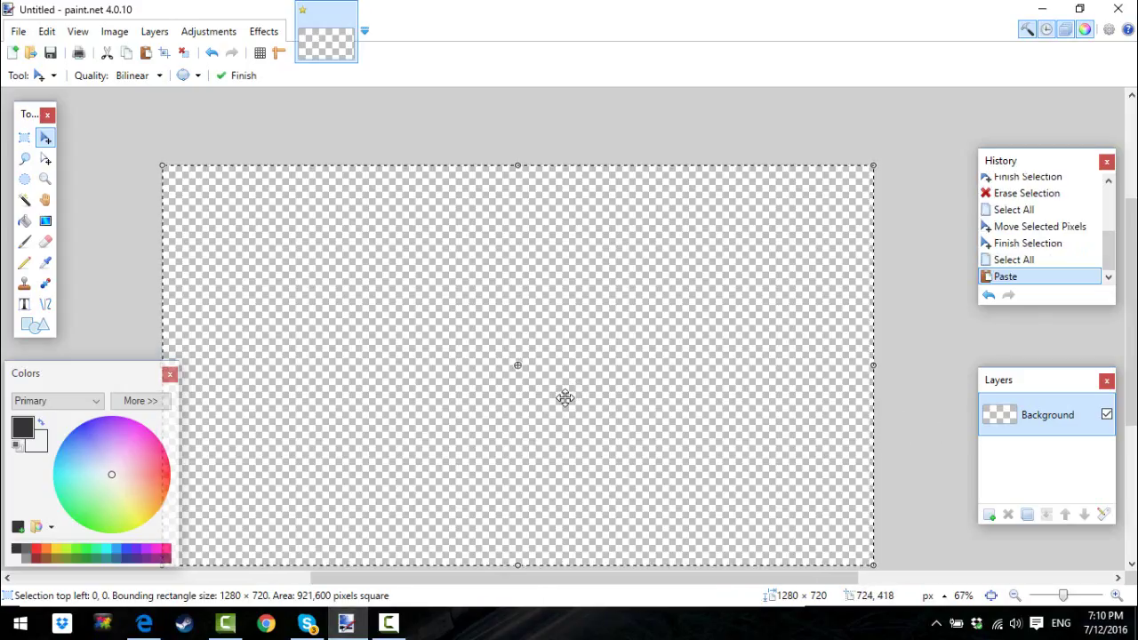
key("ctrl+v")
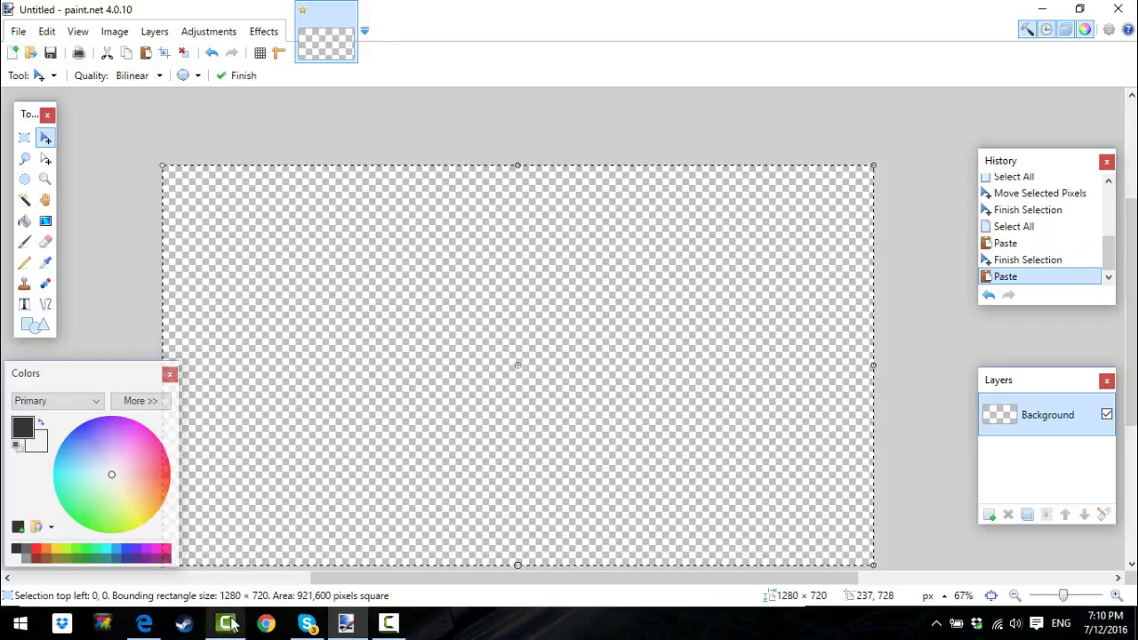
left_click(143, 624)
right_click(320, 457)
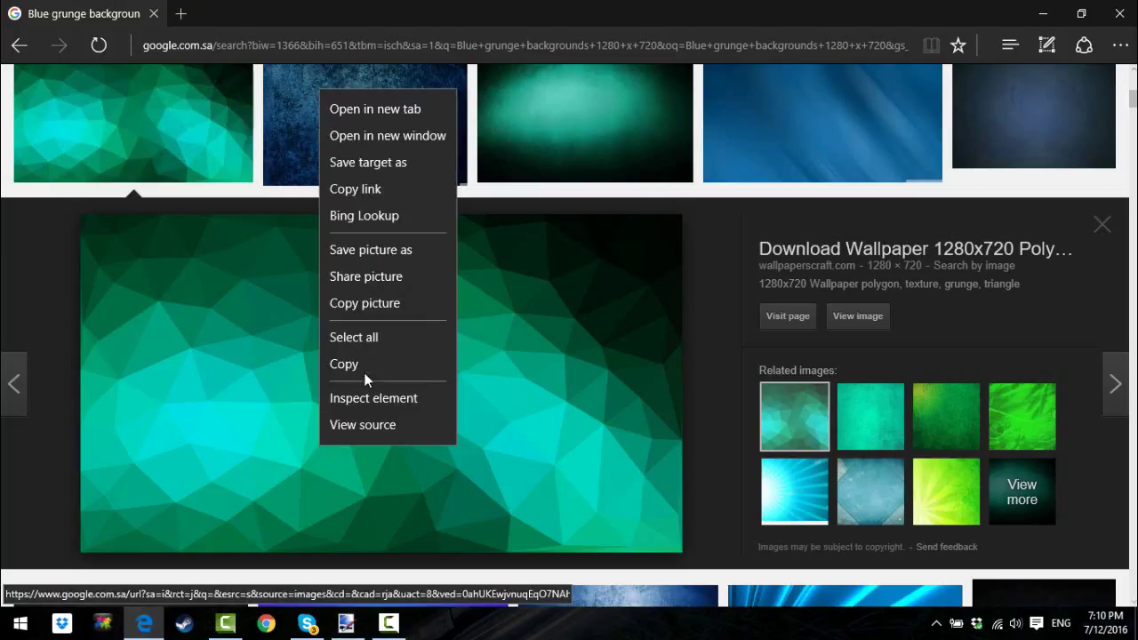
left_click(368, 364)
left_click(345, 624)
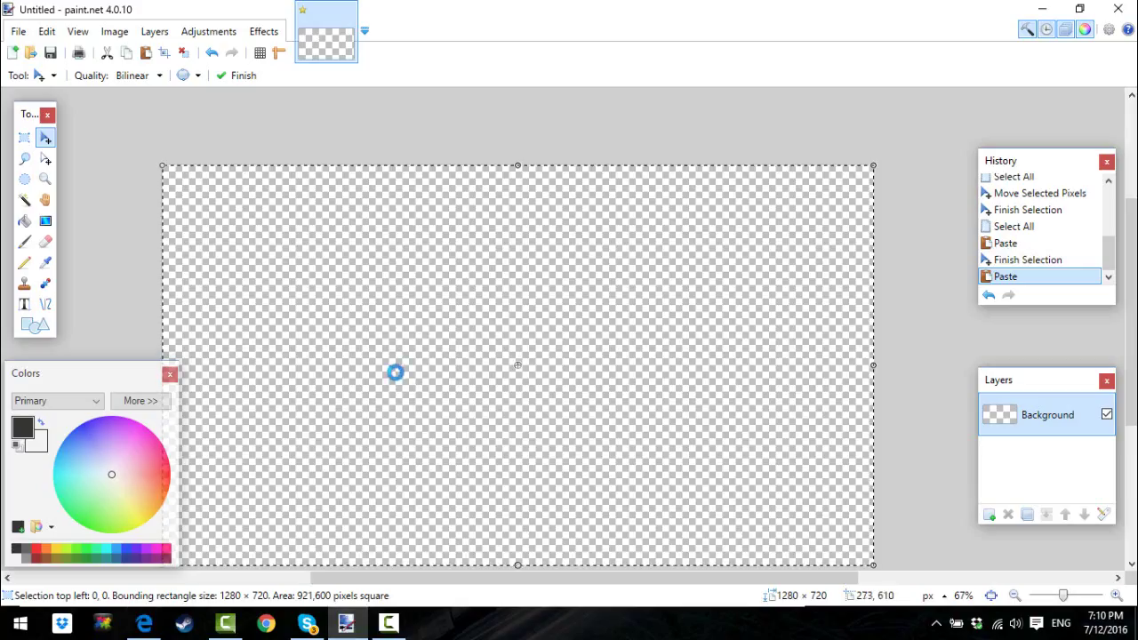
key("ctrl+v")
- Scroll and pan around the canvas to check the wallpaper fills the 1280 × 720 image
scroll(635, 432, "down", 2)
scroll(836, 543, "up", 1)
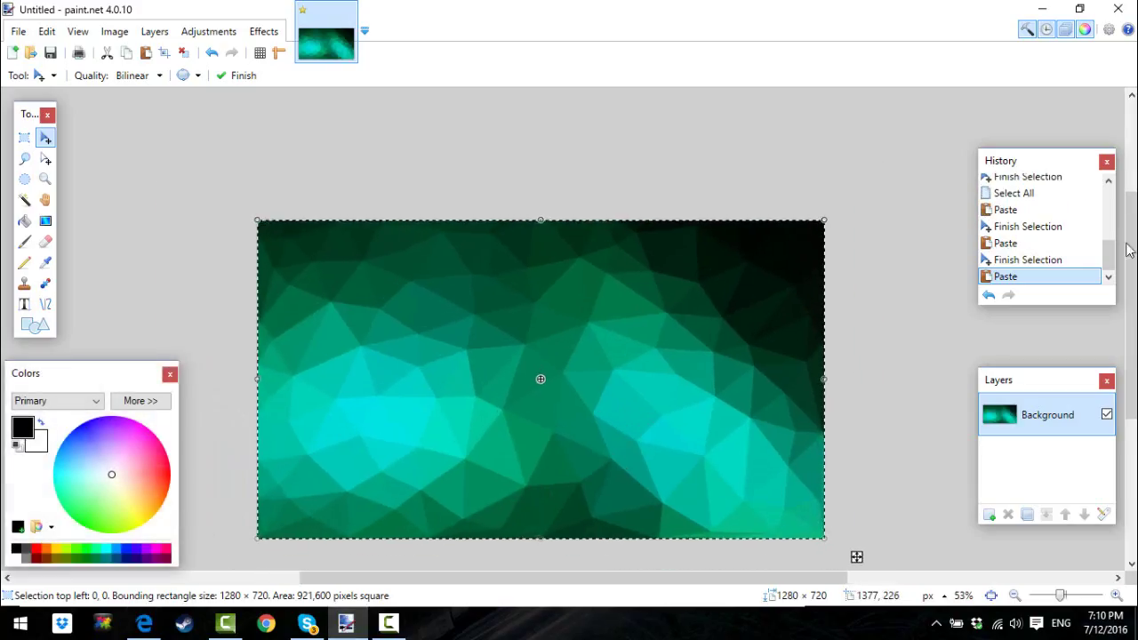
scroll(856, 554, "down", 1)
scroll(670, 531, "down", 2)
mouse_move(673, 578)
left_mouse_down()
mouse_move(620, 578)
mouse_move(657, 577)
left_mouse_up()
scroll(672, 527, "up", 6)
scroll(672, 527, "down", 2)
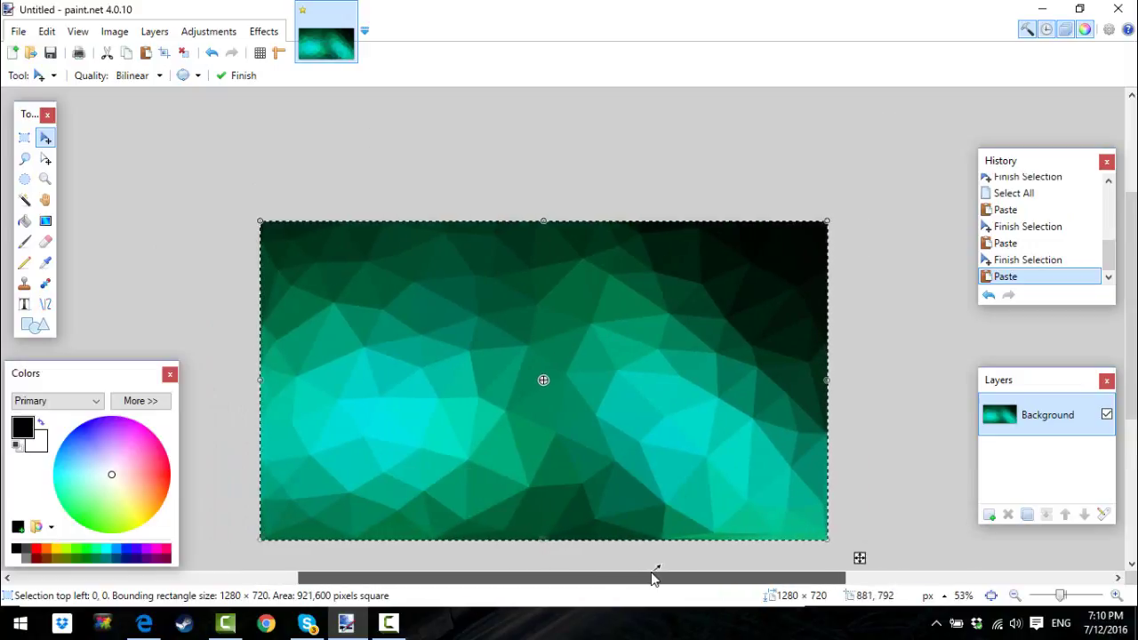
scroll(639, 486, "down", 2)
left_click_drag(1131, 355, 1131, 319)
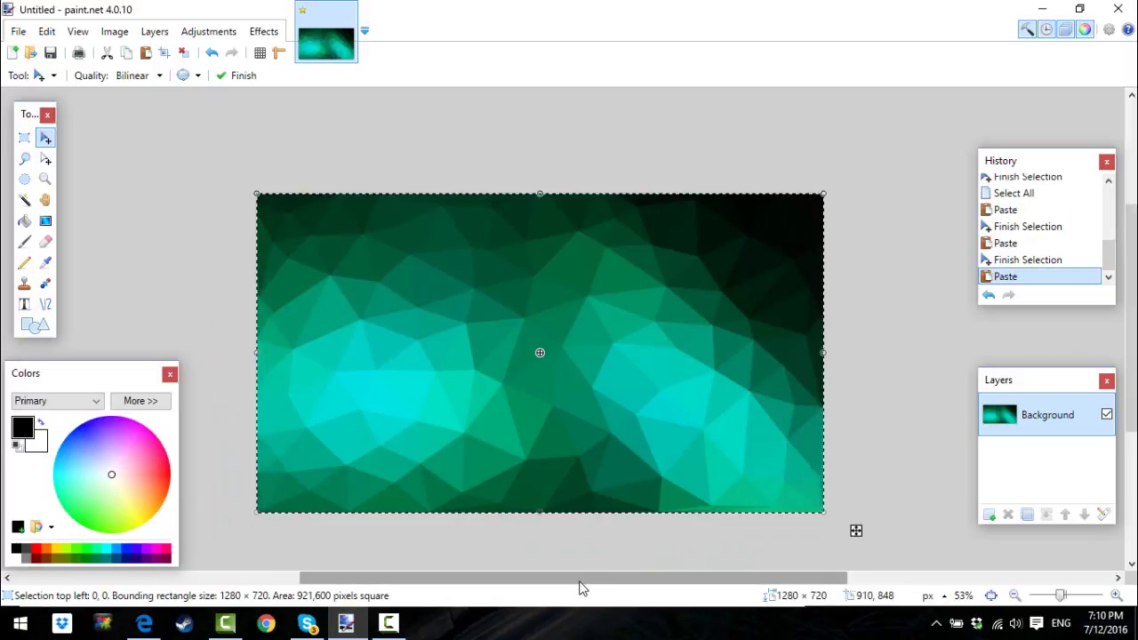
left_click_drag(588, 579, 561, 579)
scroll(549, 551, "up", 2)
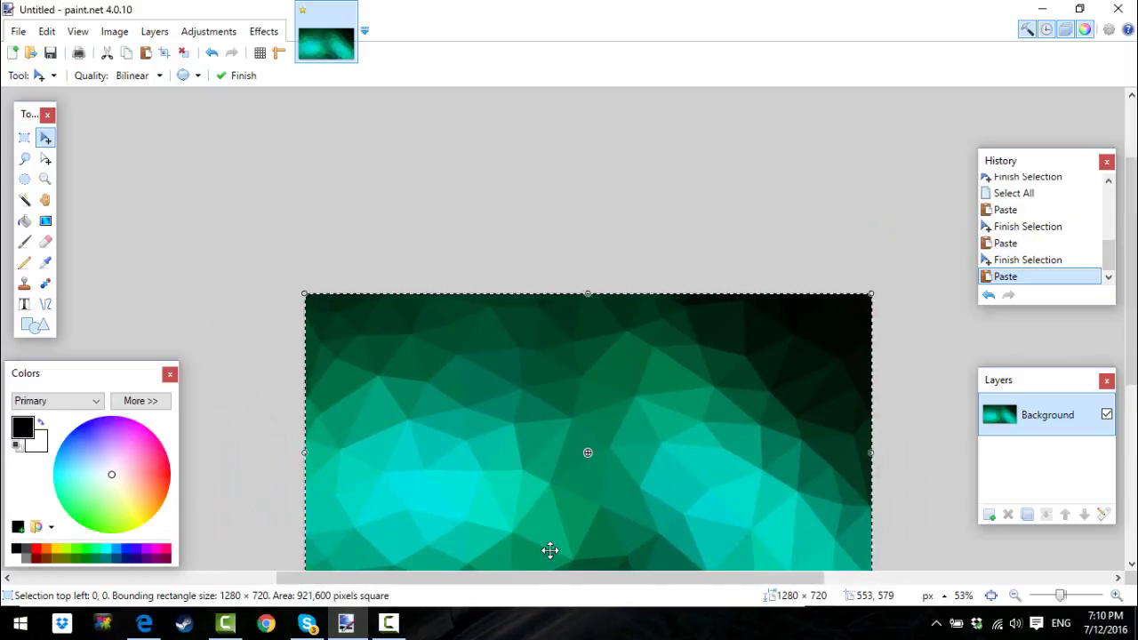
scroll(550, 550, "down", 2)
scroll(550, 533, "up", 1, "ctrl")
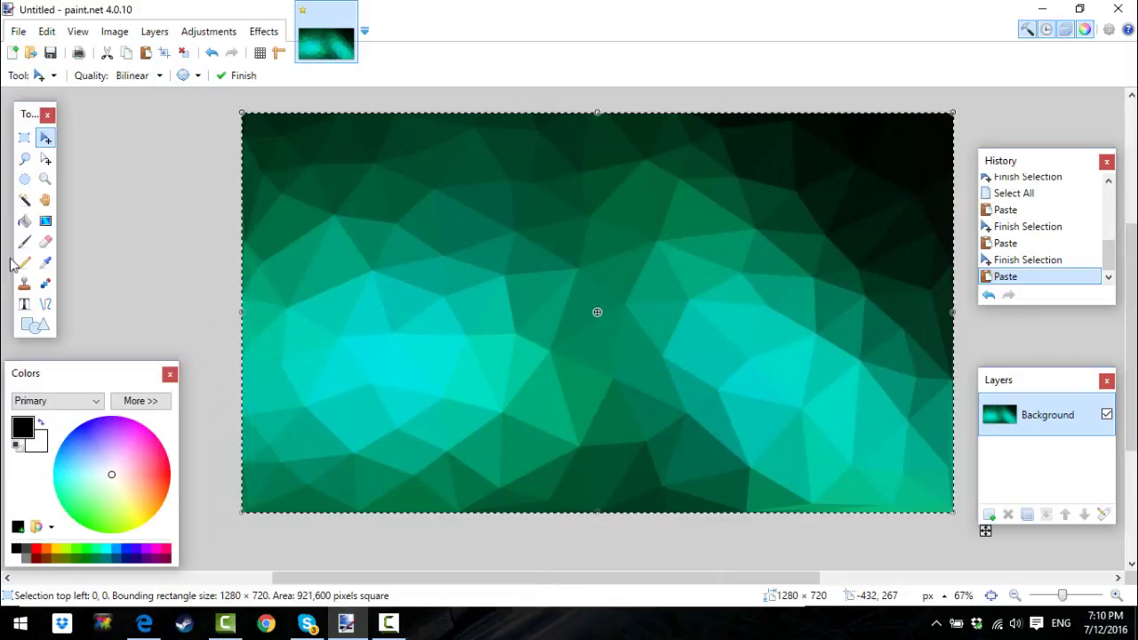
- Add Layer 2 and draw a rectangle outline in the banner's upper-left area
left_click(988, 516)
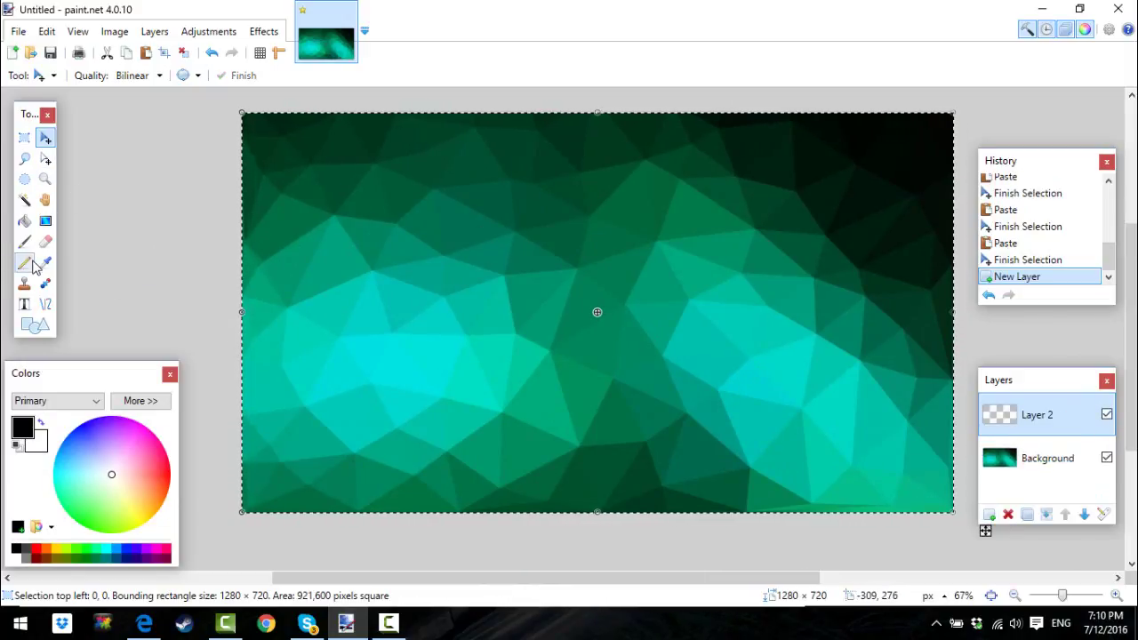
left_click(36, 326)
mouse_move(315, 208)
left_mouse_down()
mouse_move(325, 346)
mouse_move(559, 339)
mouse_move(544, 370)
mouse_move(572, 374)
left_mouse_up()
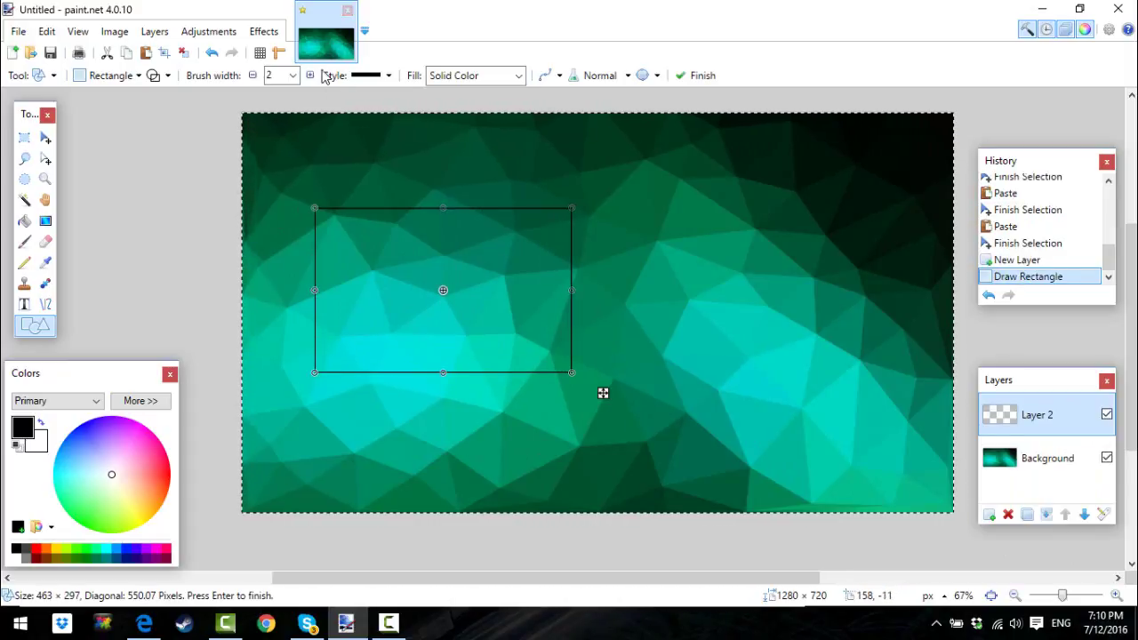
- Set the rectangle outline's brush width to 13
scroll(291, 76, "down", 1)
left_click(294, 78)
left_click(293, 77)
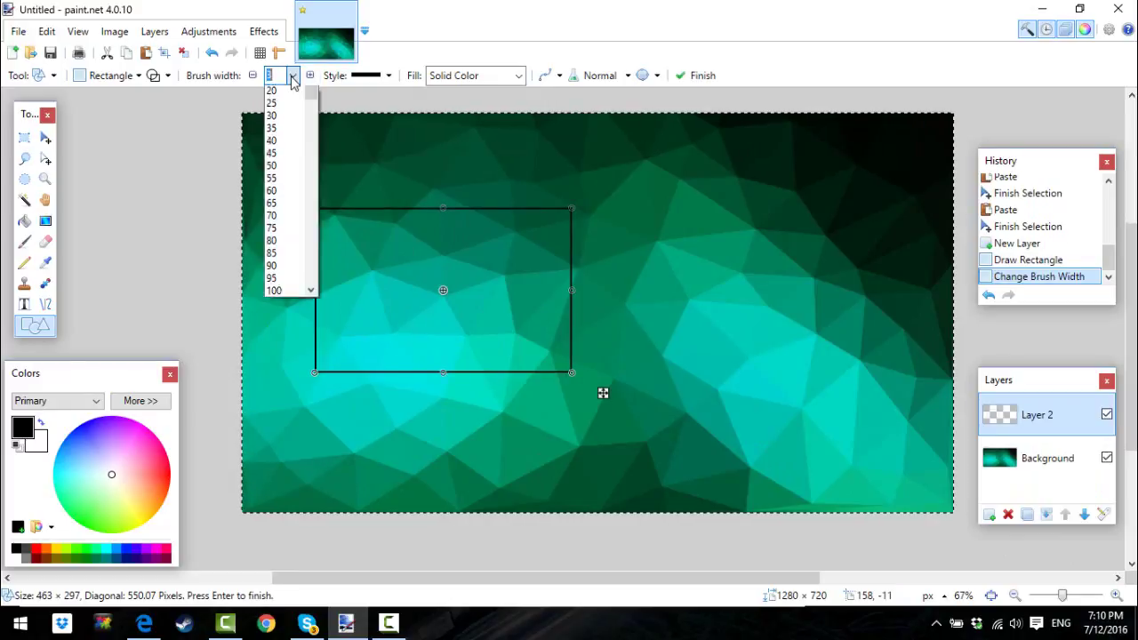
left_click(294, 76)
left_click(293, 76)
left_click(293, 77)
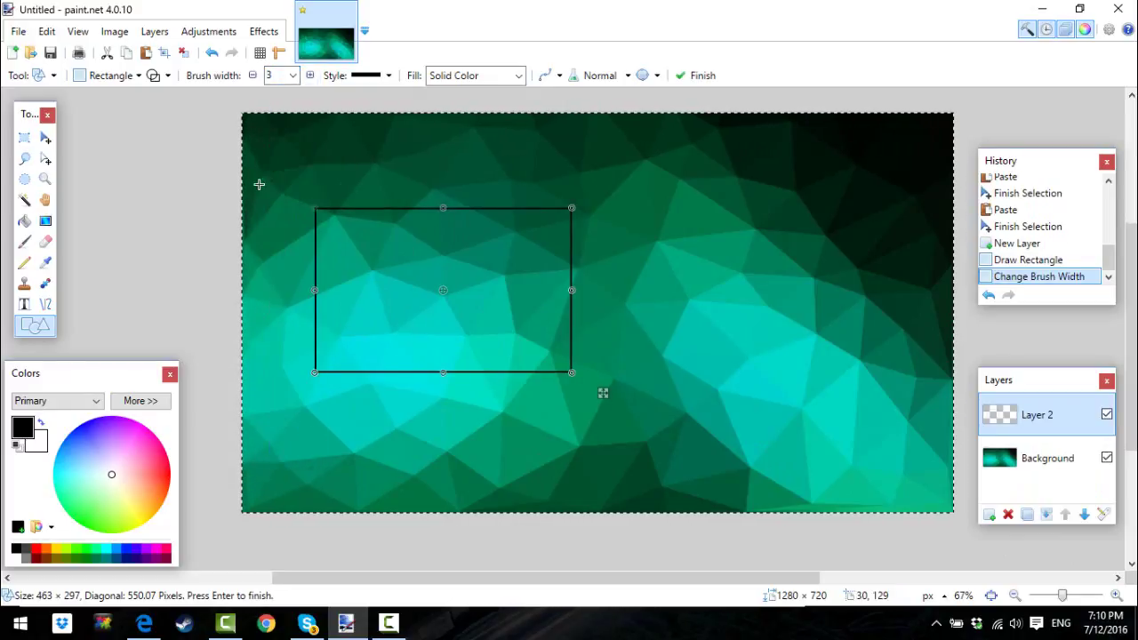
left_click(292, 75)
left_click(277, 219)
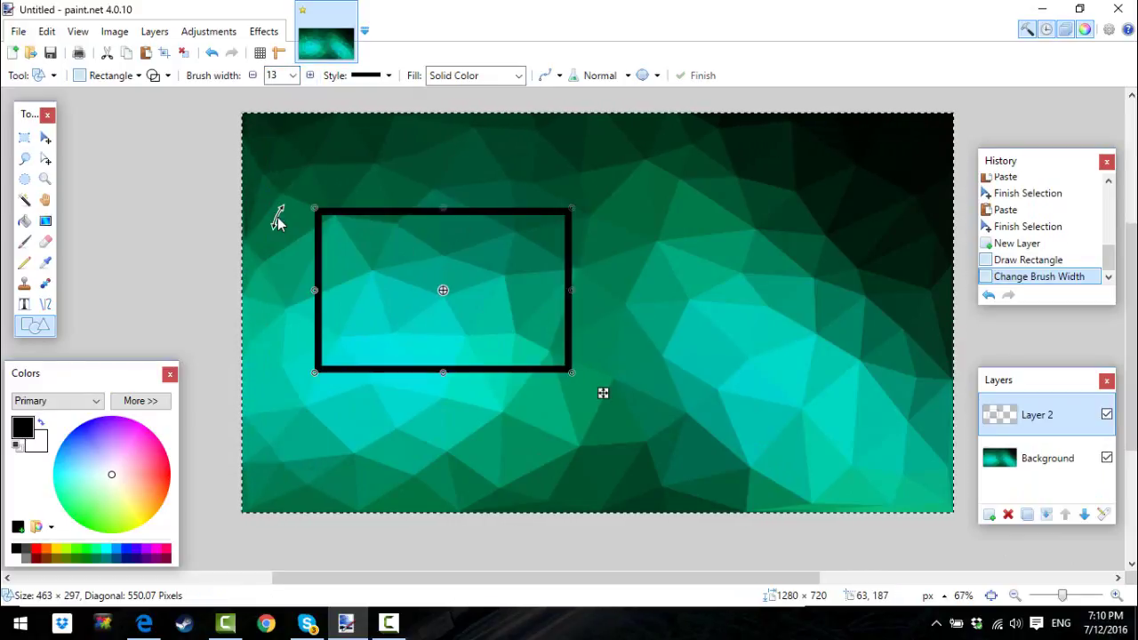
- Make the outline dark red, commit it, and Magic Wand-select the frame
left_click(55, 549)
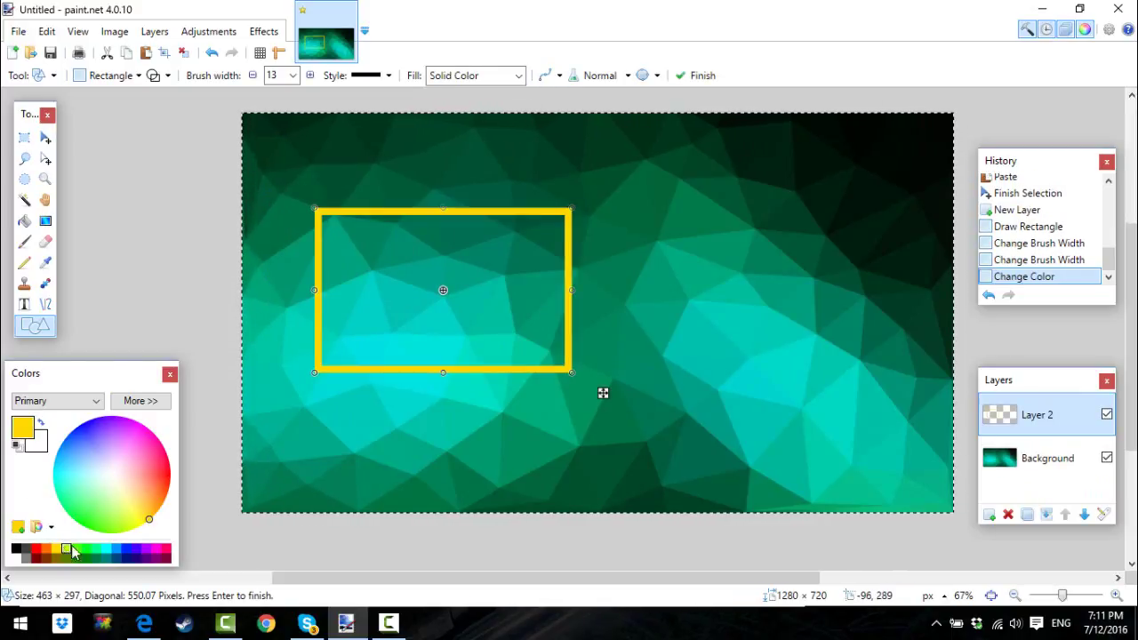
left_click(116, 558)
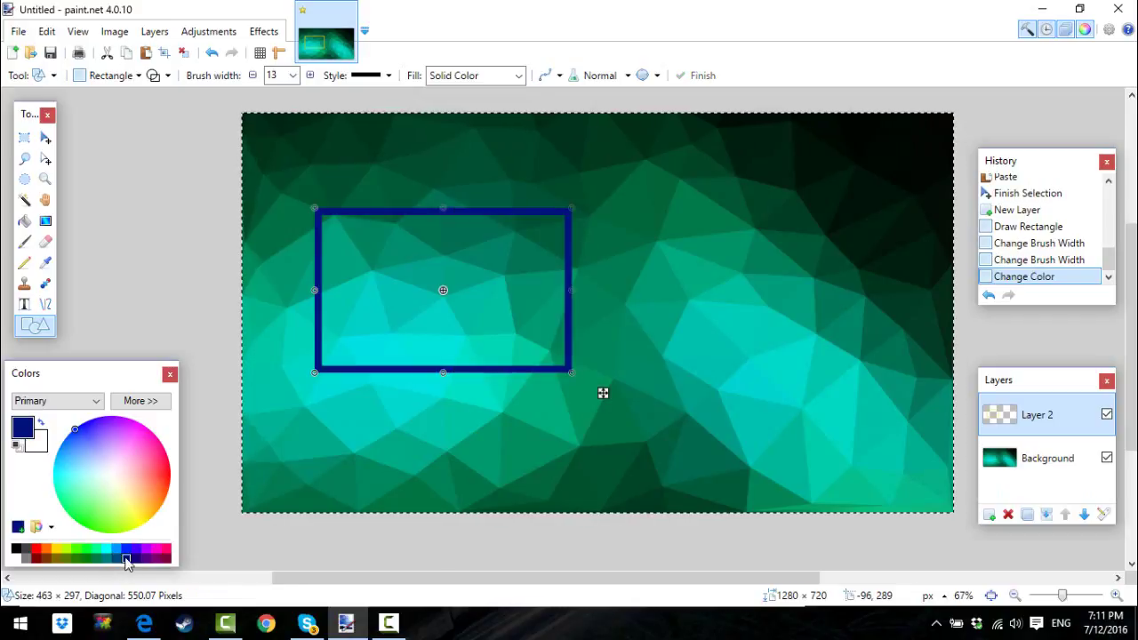
left_click(36, 558)
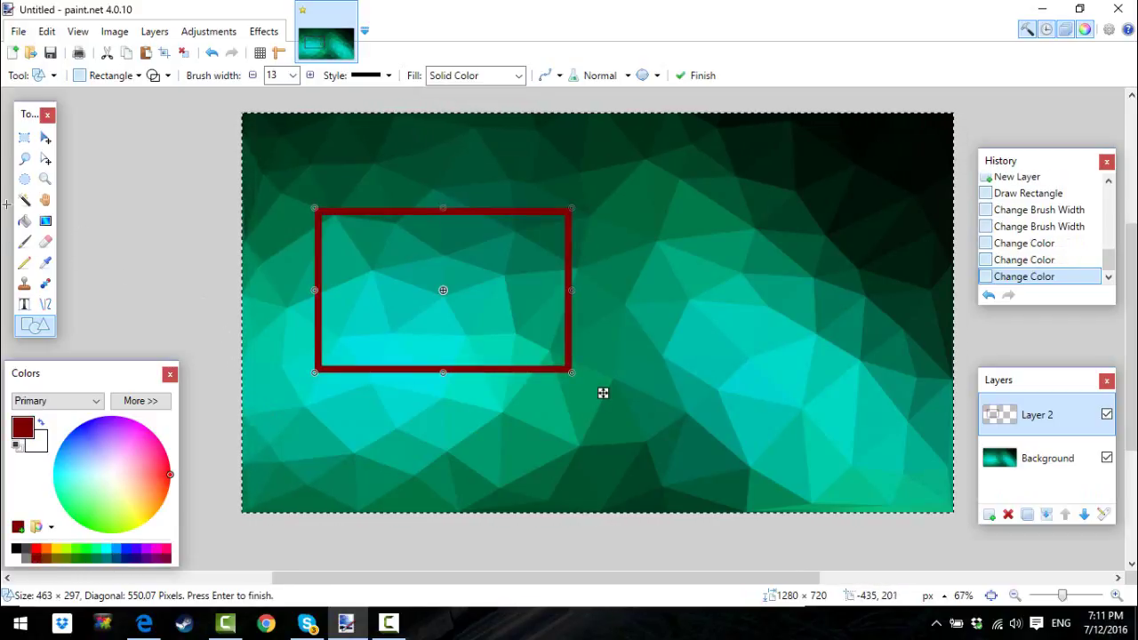
key("s")
key("s")
key("s")
key("s")
left_click(317, 214)
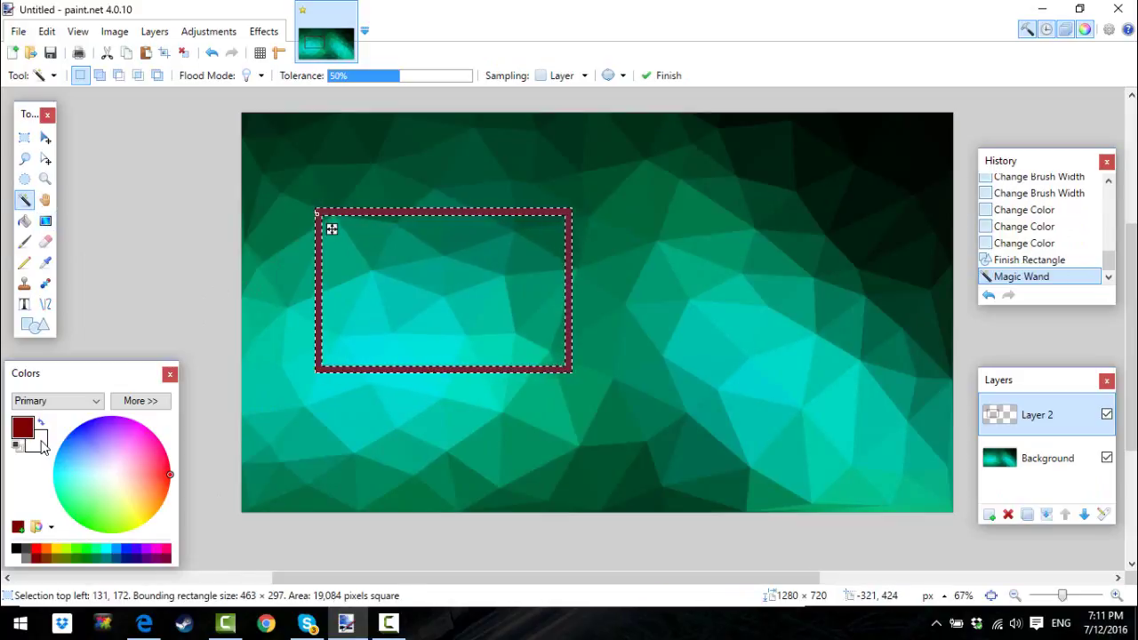
- Set bright red as secondary colour and fill the frame with a dark-to-bright red gradient
right_click(36, 548)
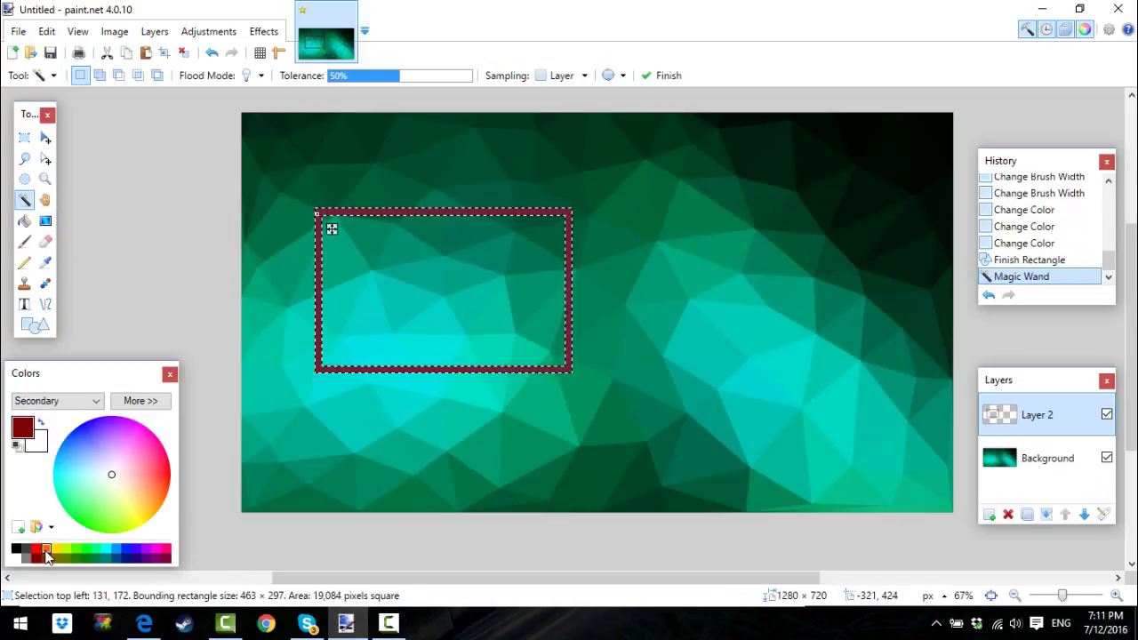
left_click(46, 221)
mouse_move(353, 235)
left_mouse_down()
mouse_move(317, 219)
mouse_move(364, 211)
left_mouse_up()
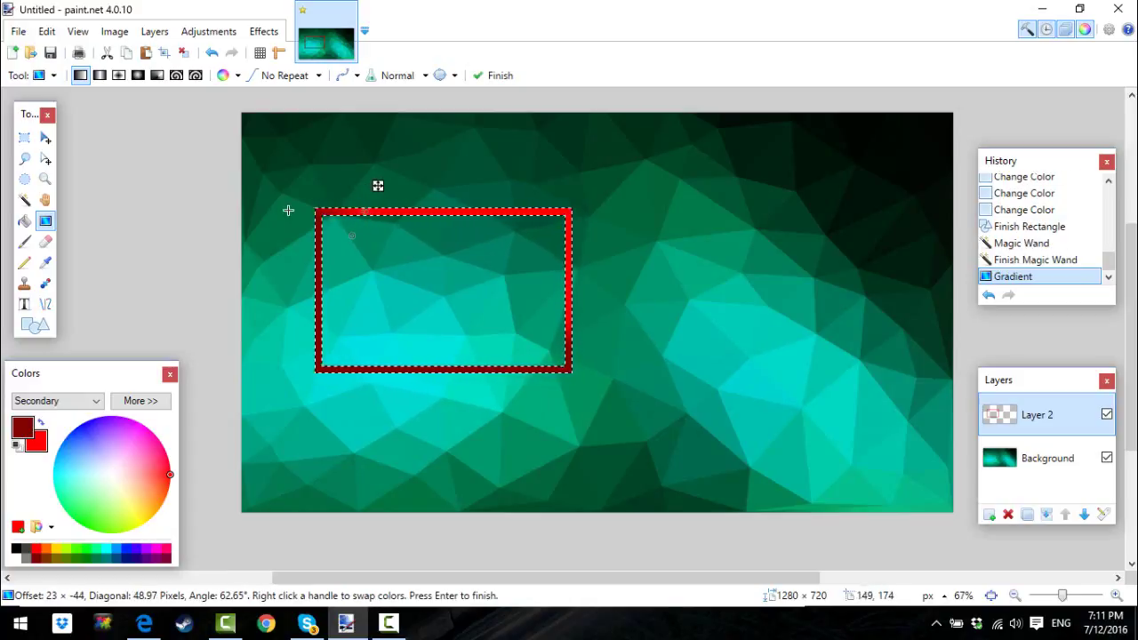
key("ctrl+a")
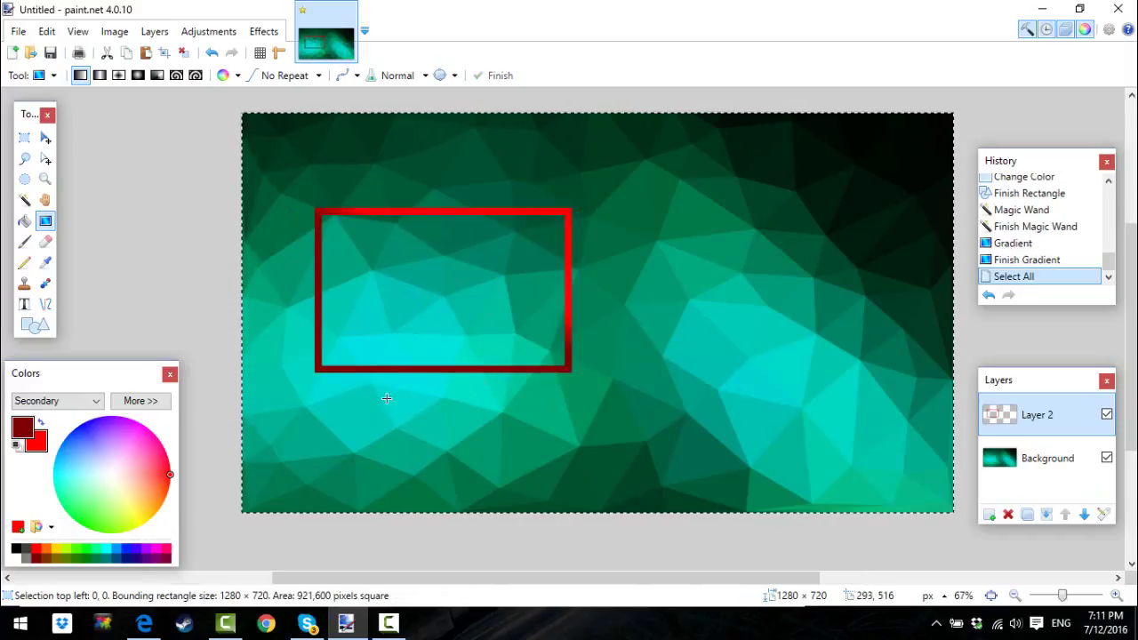
- Apply a black drop shadow with widening radius 10 and blur radius 8 to the frame
left_click(263, 32)
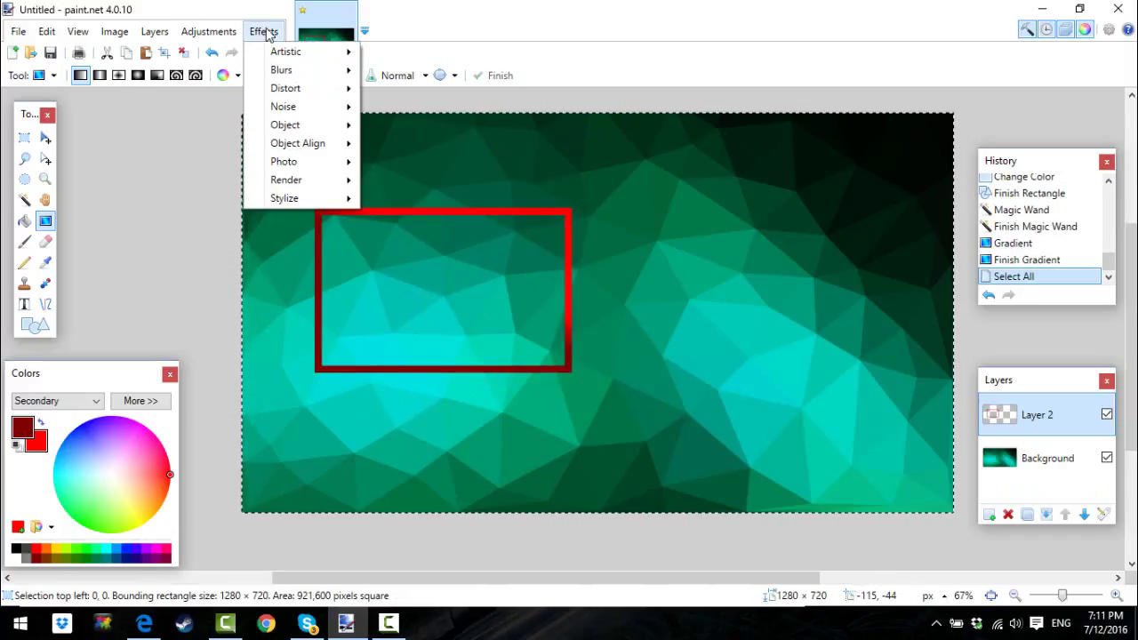
mouse_move(294, 124)
left_click(412, 128)
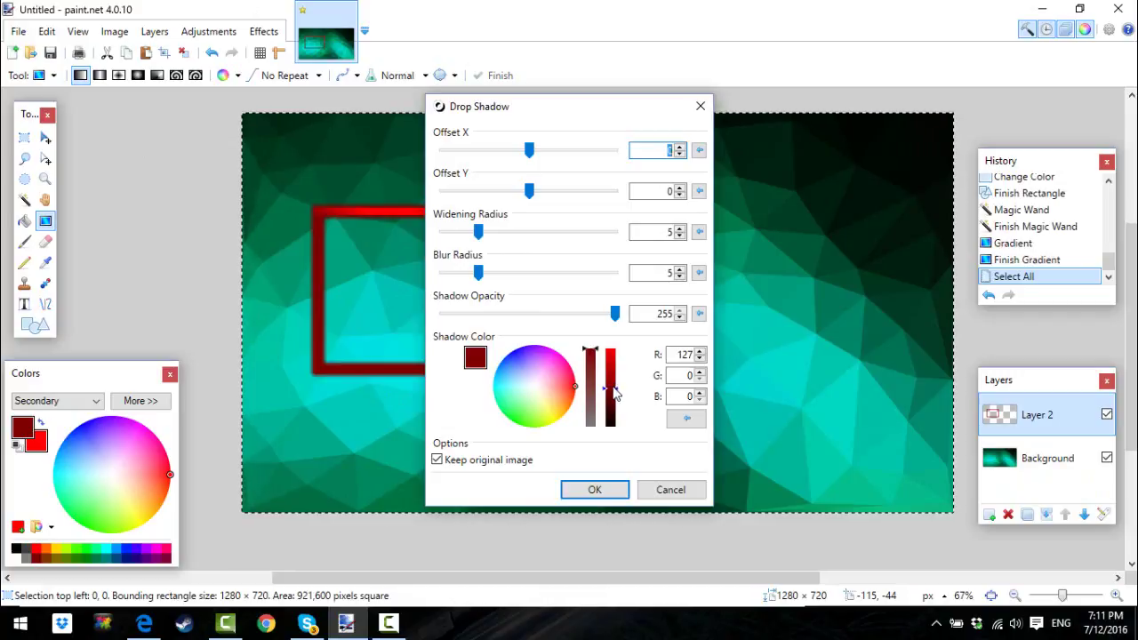
left_click_drag(615, 394, 578, 392)
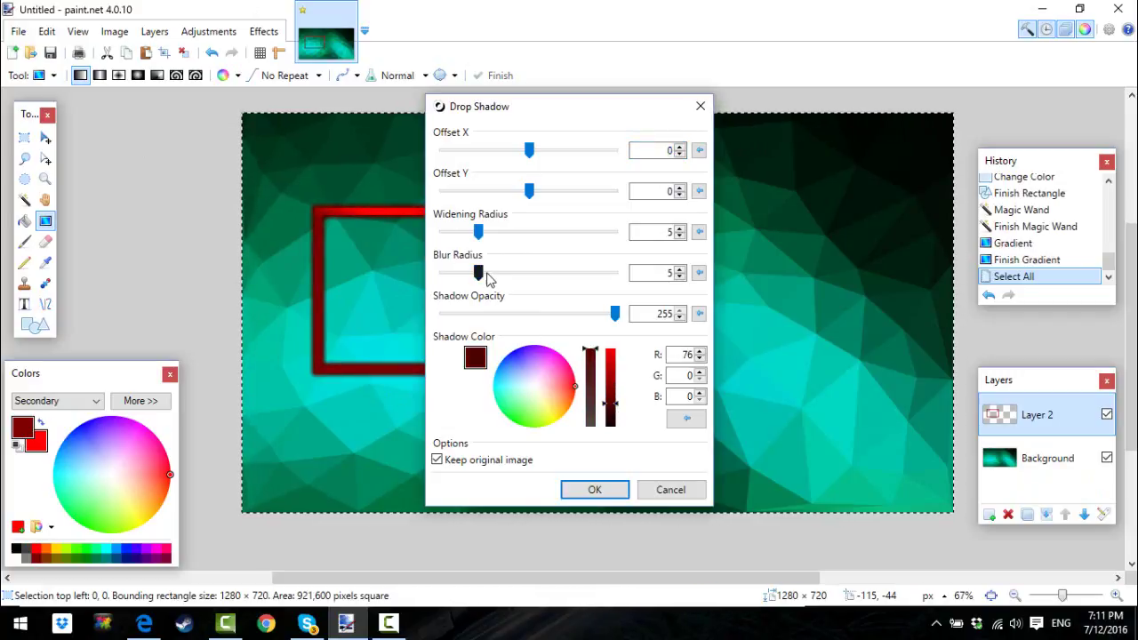
left_click_drag(485, 275, 500, 275)
left_click_drag(481, 233, 518, 234)
left_click_drag(612, 403, 622, 449)
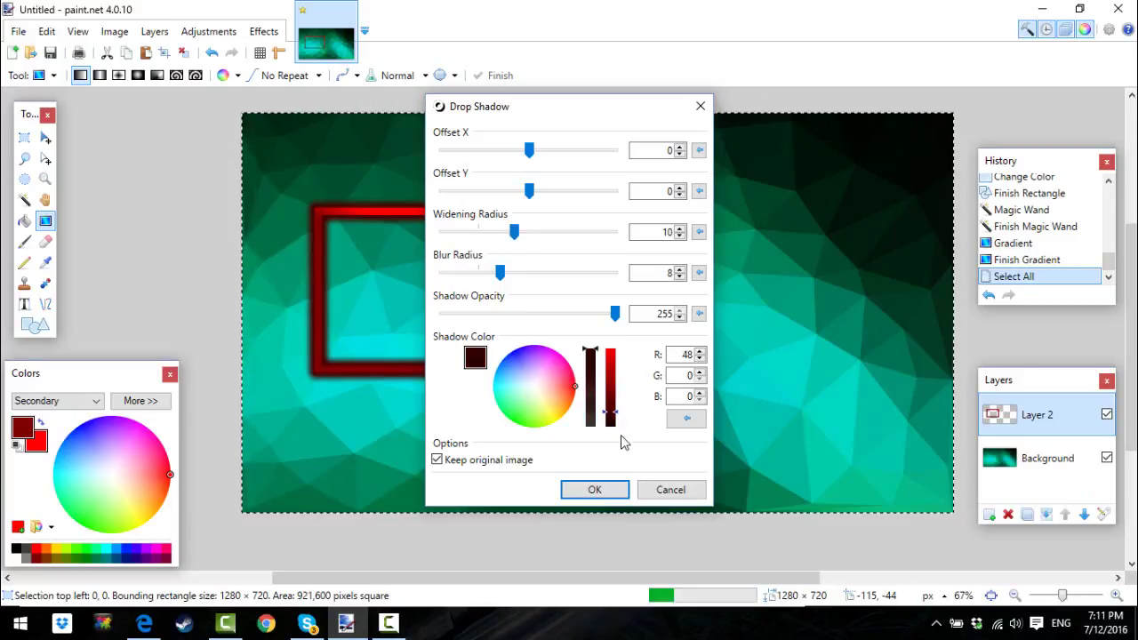
left_click(599, 489)
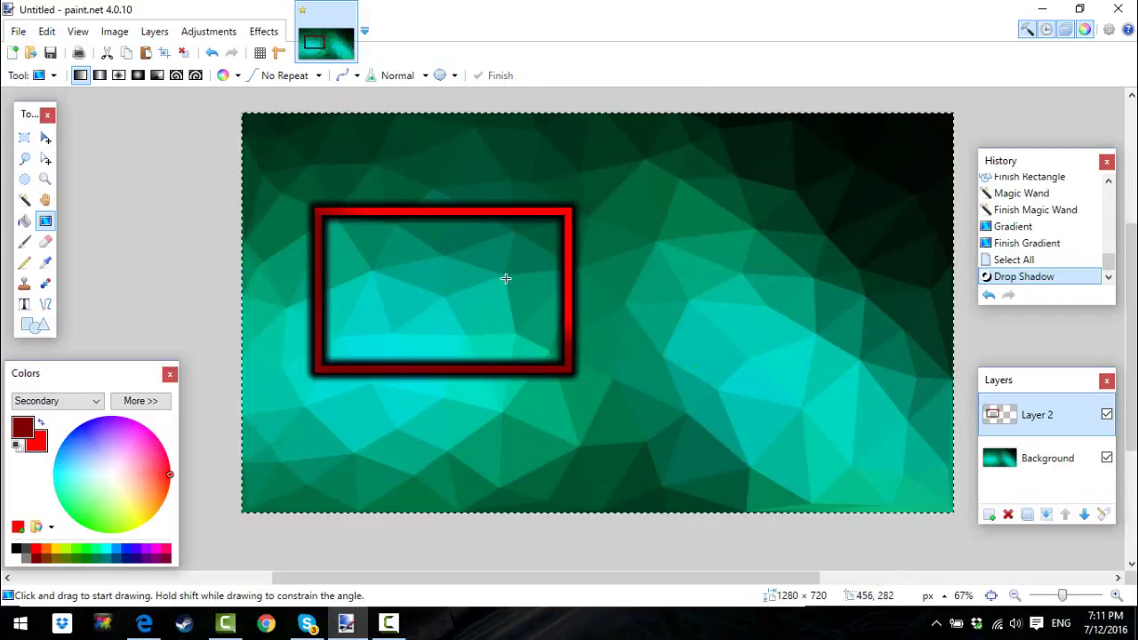
- Select the area inside the red frame and erase it on Layer 2
left_click(24, 199)
left_click(456, 291)
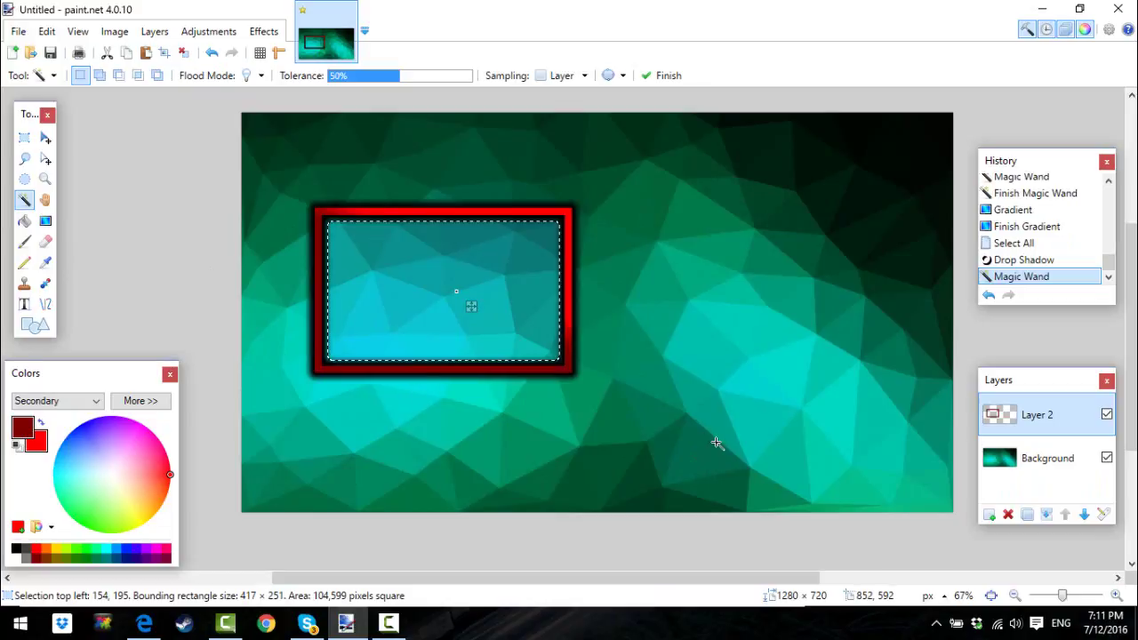
key("Delete")
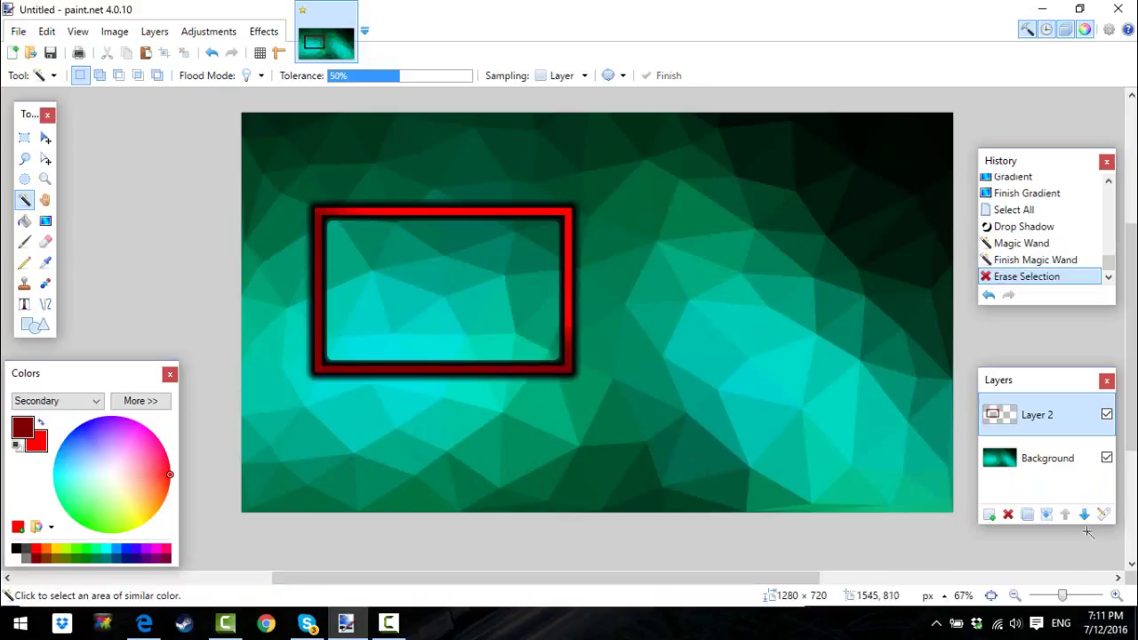
- Erase the frame interior on the Background layer too, then add Layer 3 on top
left_click(1051, 463)
left_click(456, 325)
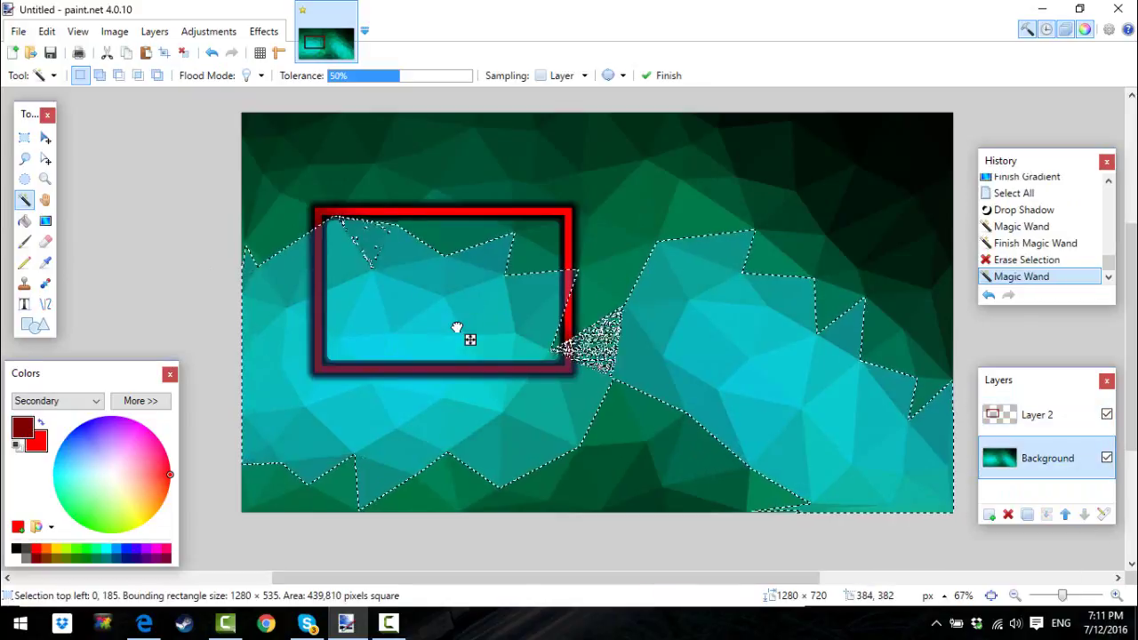
left_click(1040, 418)
left_click(528, 235)
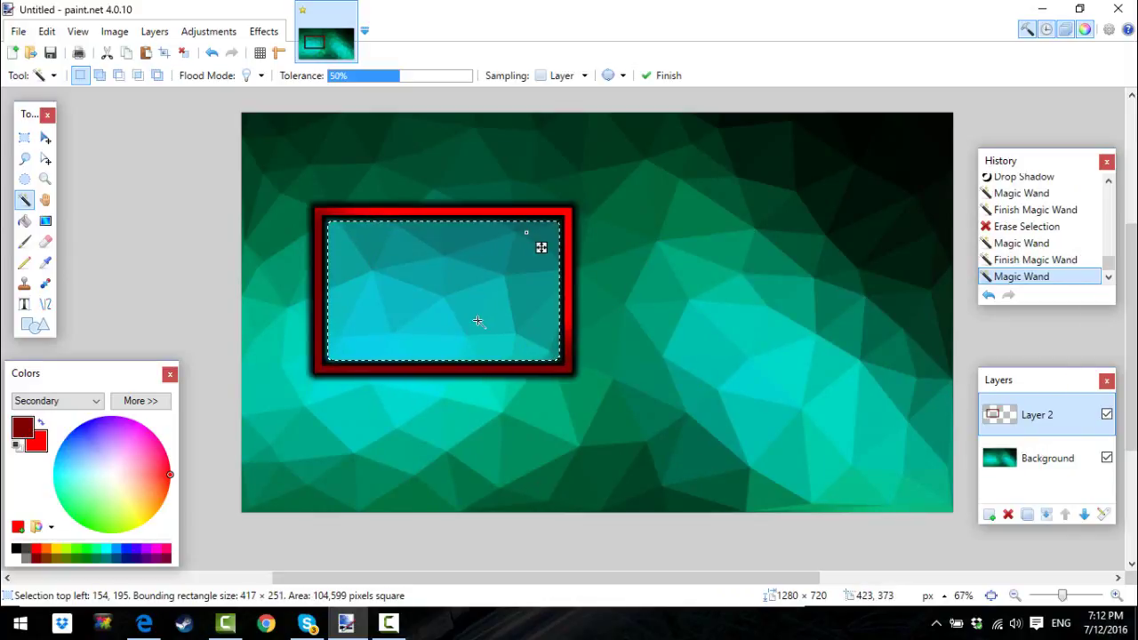
left_click(1012, 453)
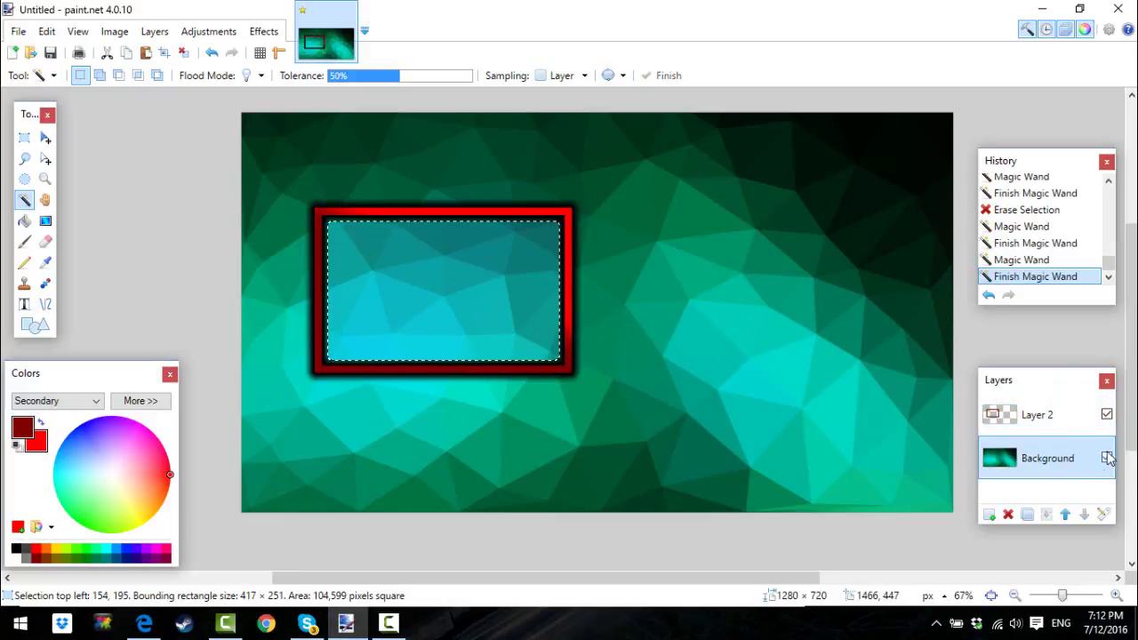
key("Delete")
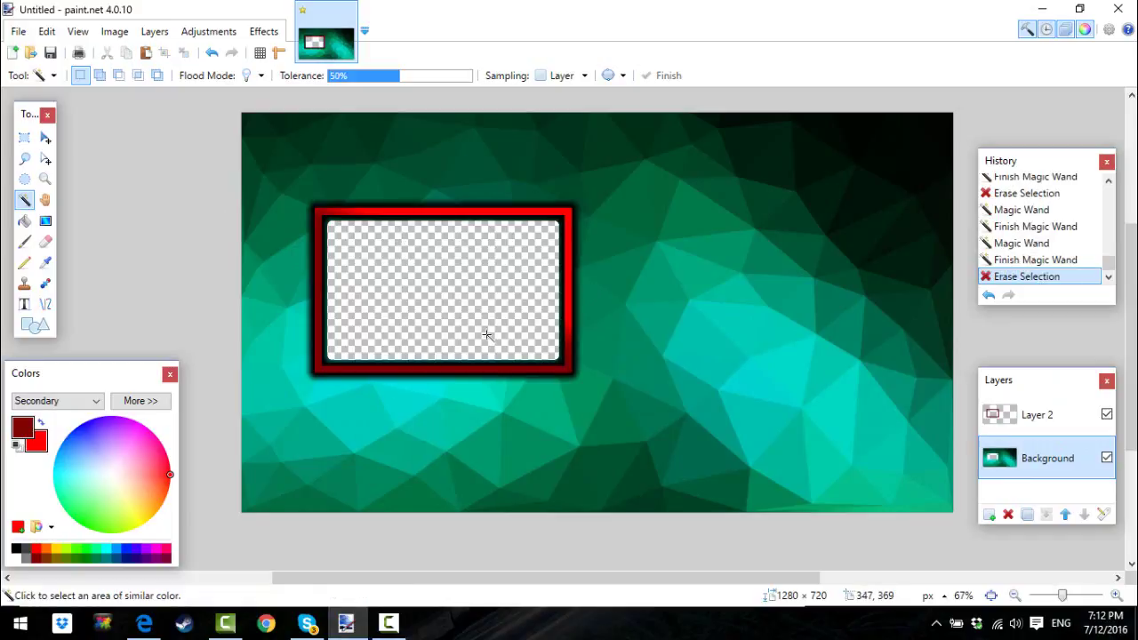
left_click(1040, 414)
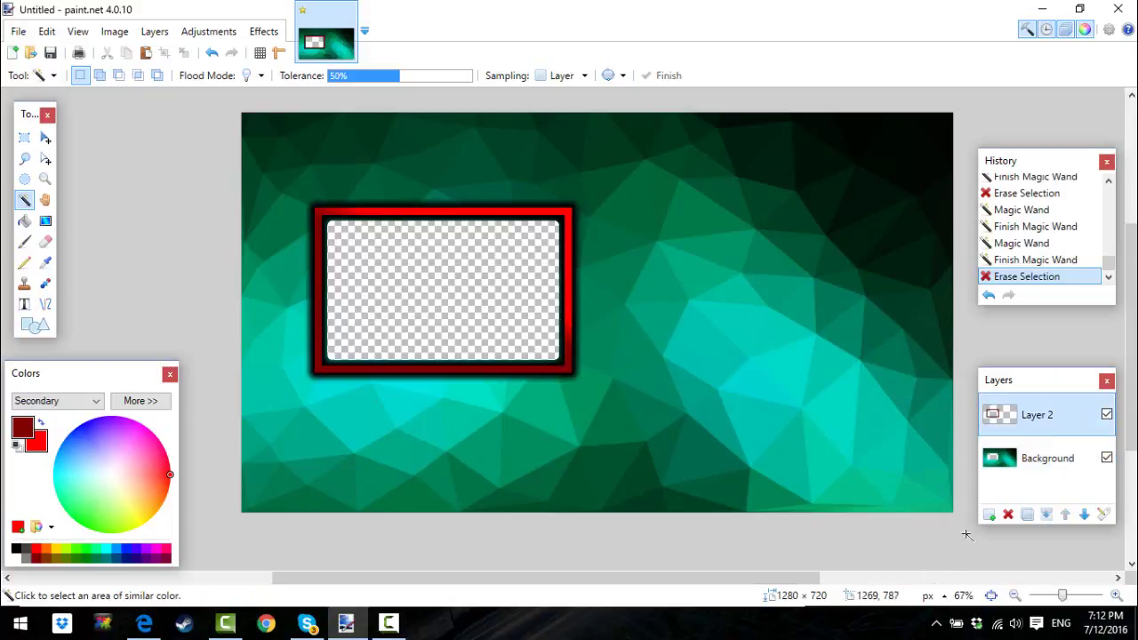
left_click(989, 514)
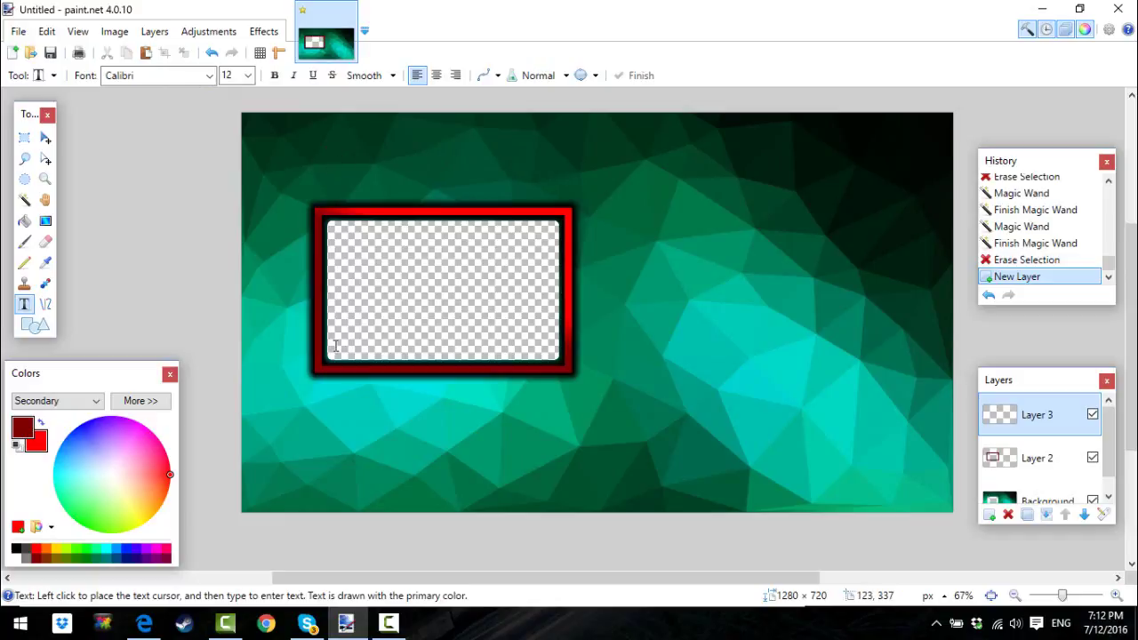
- Choose The Bold Font for the Text tool and start setting its size
left_click(156, 80)
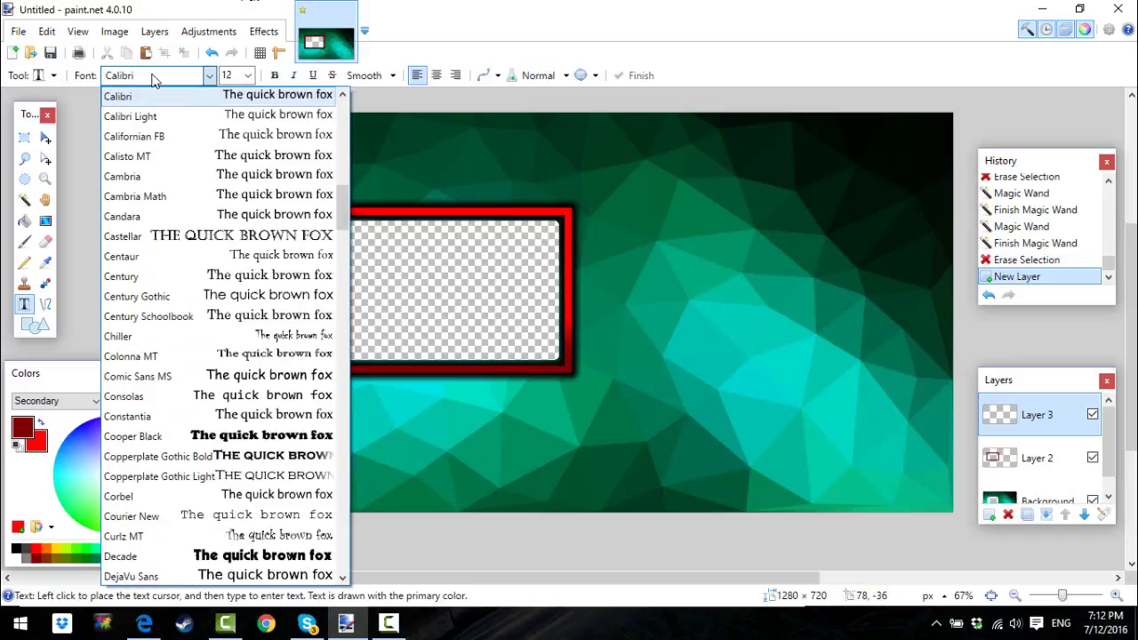
scroll(229, 122, "down", 8)
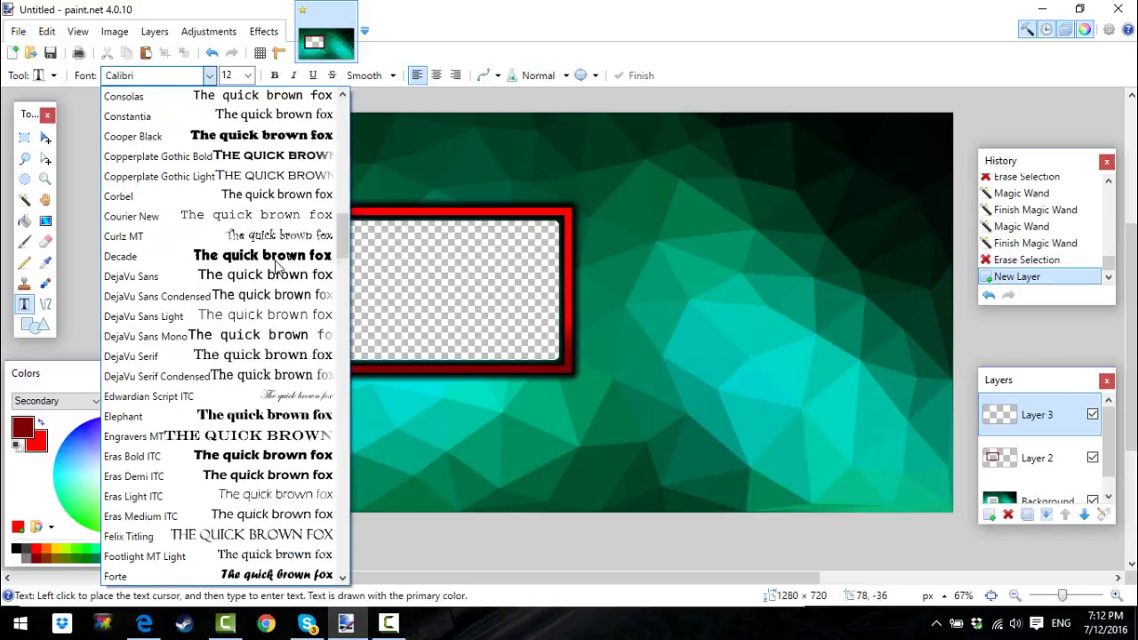
scroll(276, 267, "down", 8)
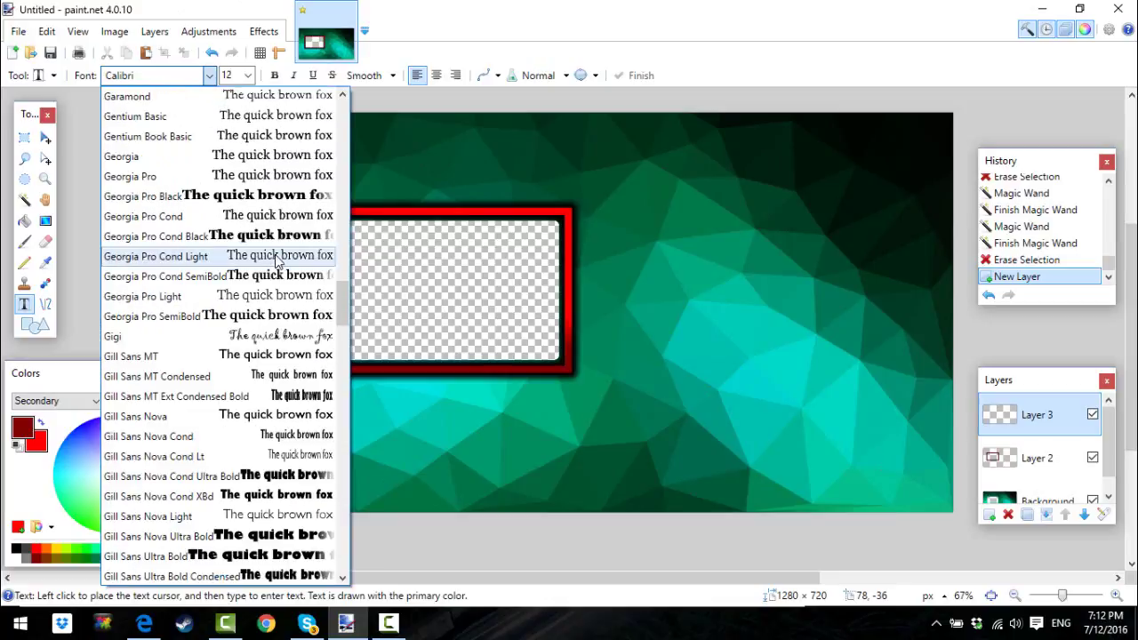
key("t")
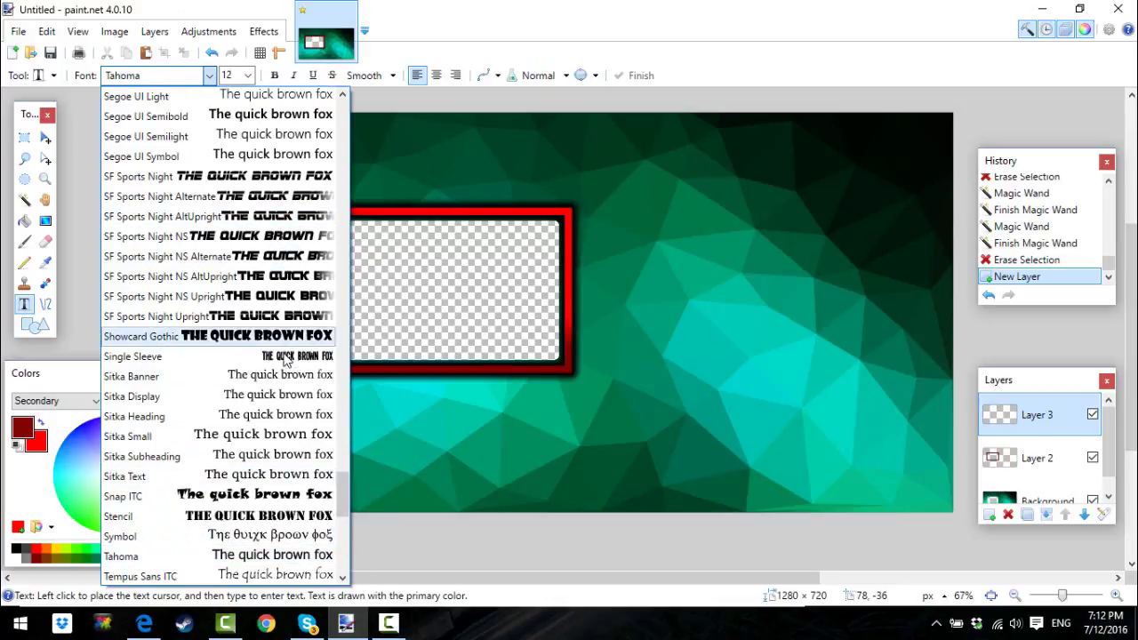
scroll(281, 336, "down", 3)
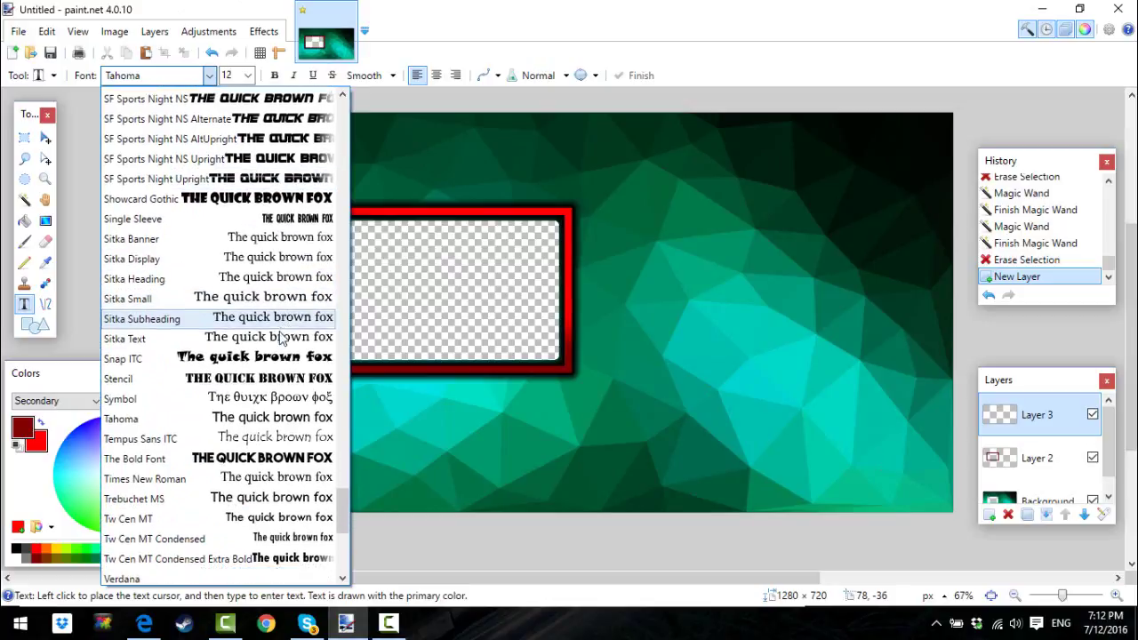
scroll(281, 336, "down", 1)
left_click(283, 419)
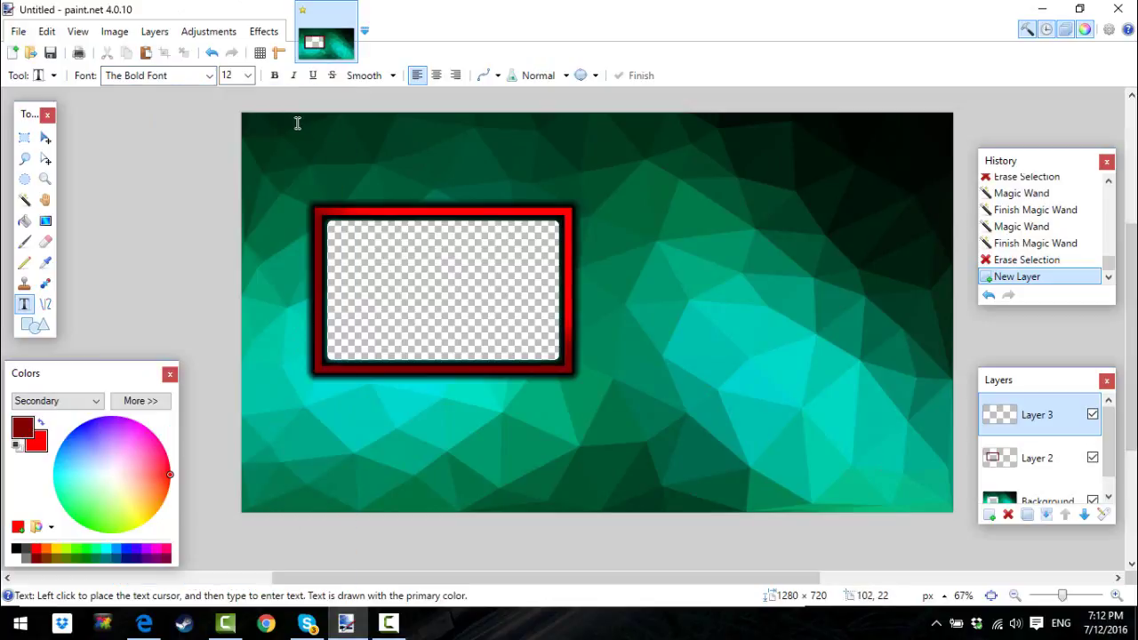
left_click(252, 77)
- Set text size 96 and type RAVENHAWK53 near the top-left of the banner
left_click(239, 311)
left_click(277, 151)
type("RA")
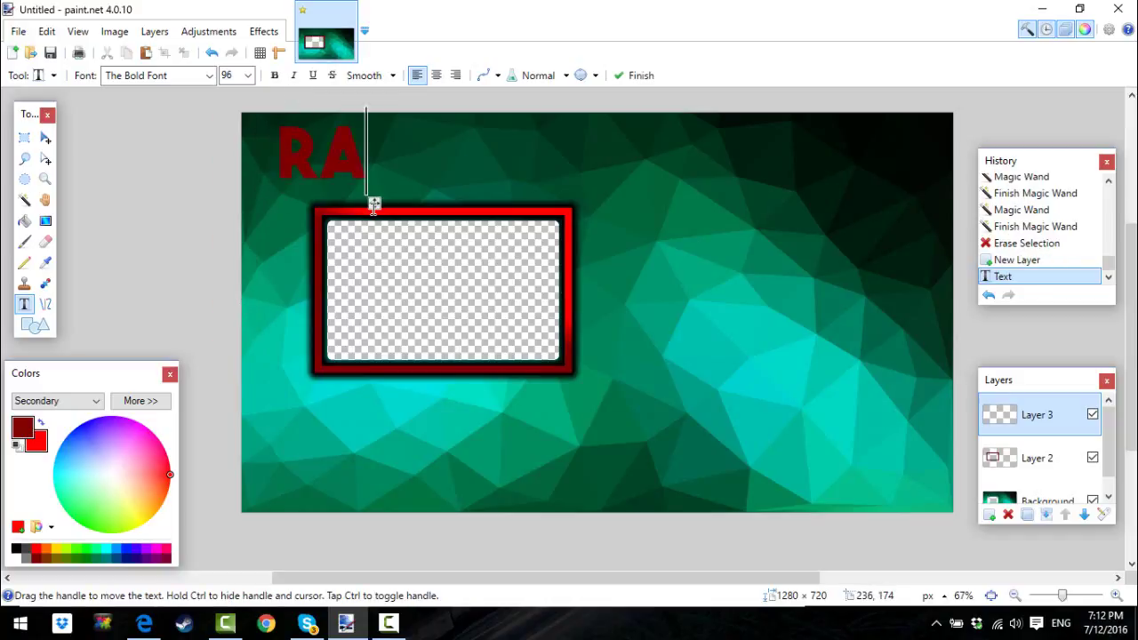
type("VENHAW")
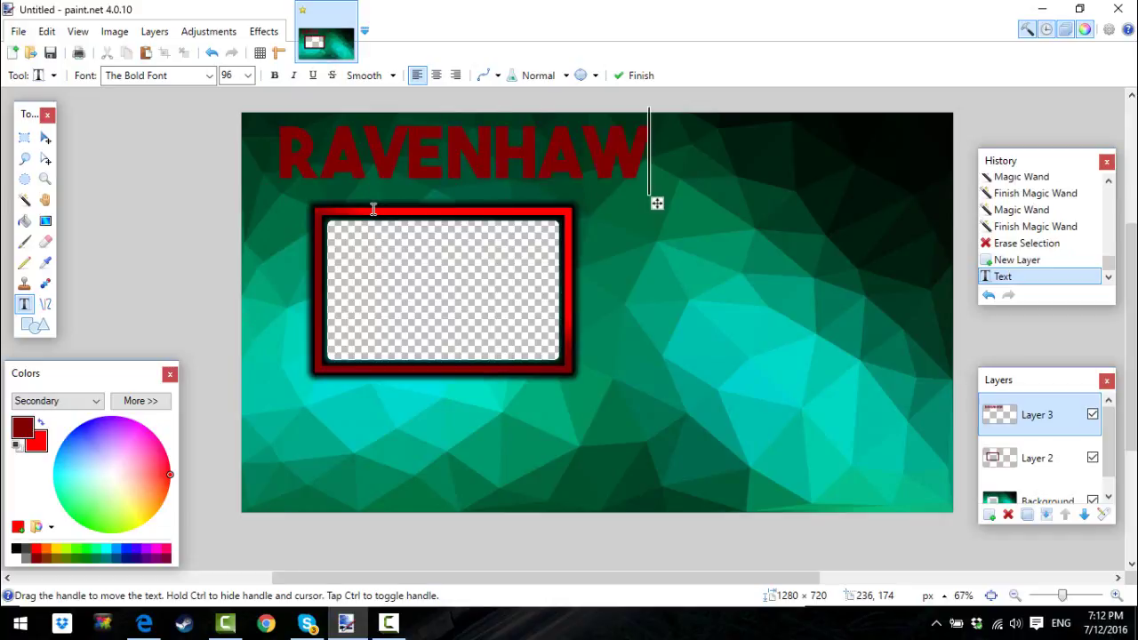
type("K53")
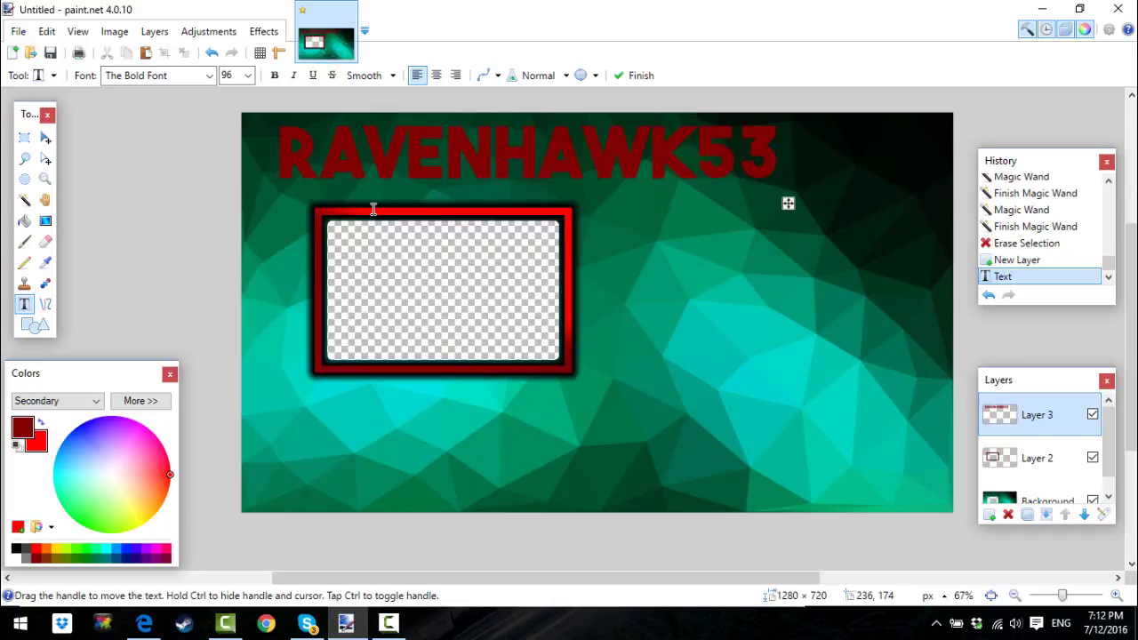
- Resize the title to 108 and move it across the top of the banner
left_click(248, 76)
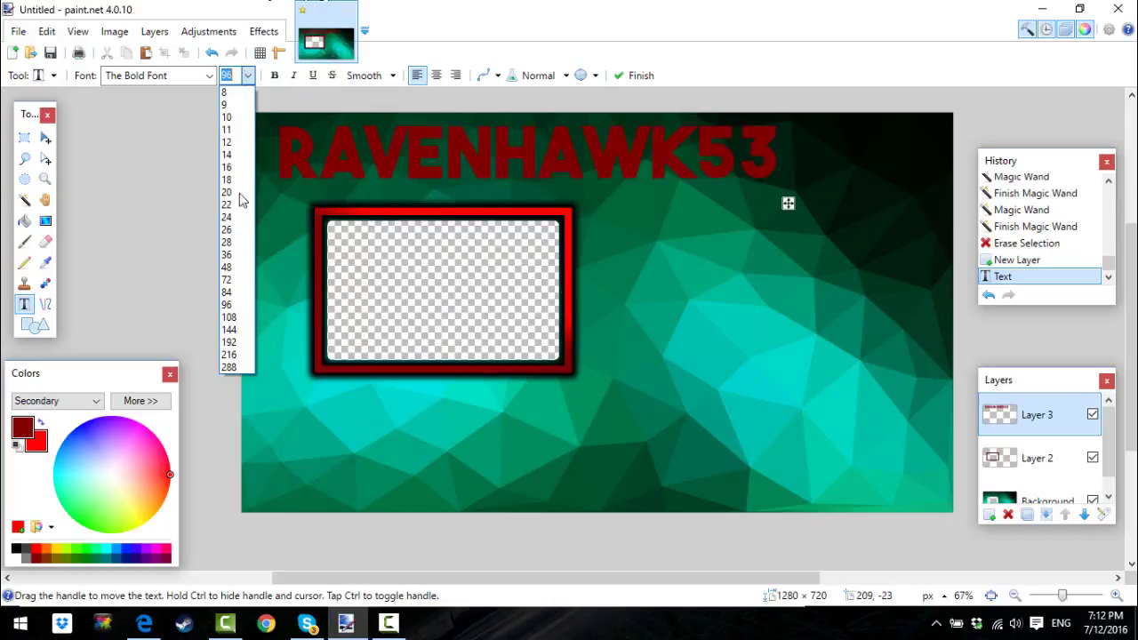
left_click(229, 318)
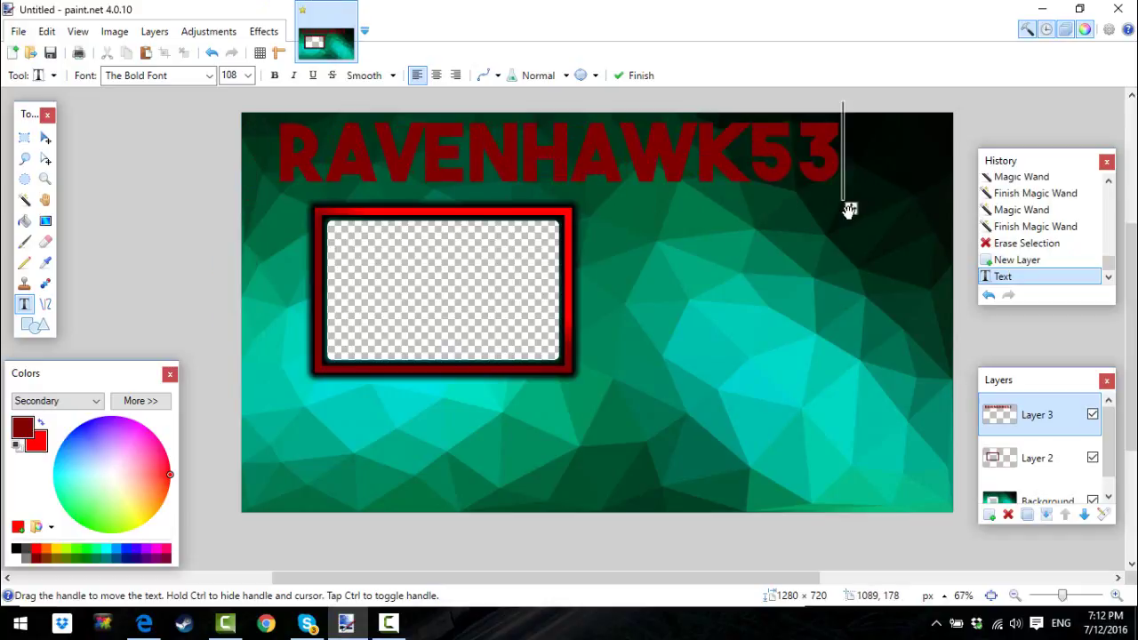
left_click_drag(849, 210, 881, 218)
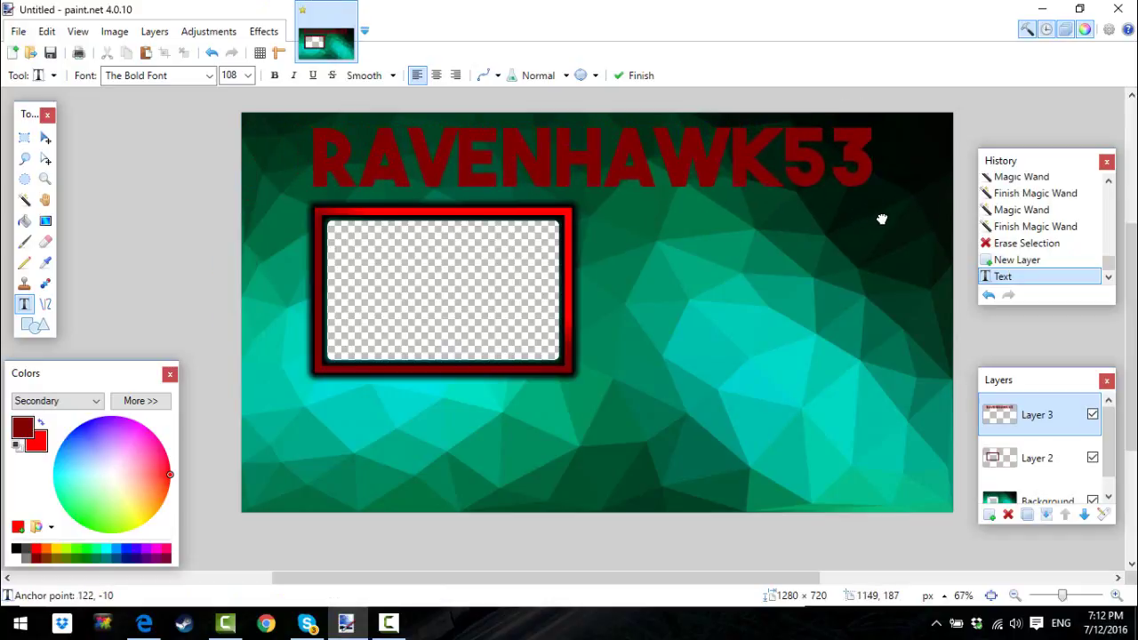
left_click(248, 76)
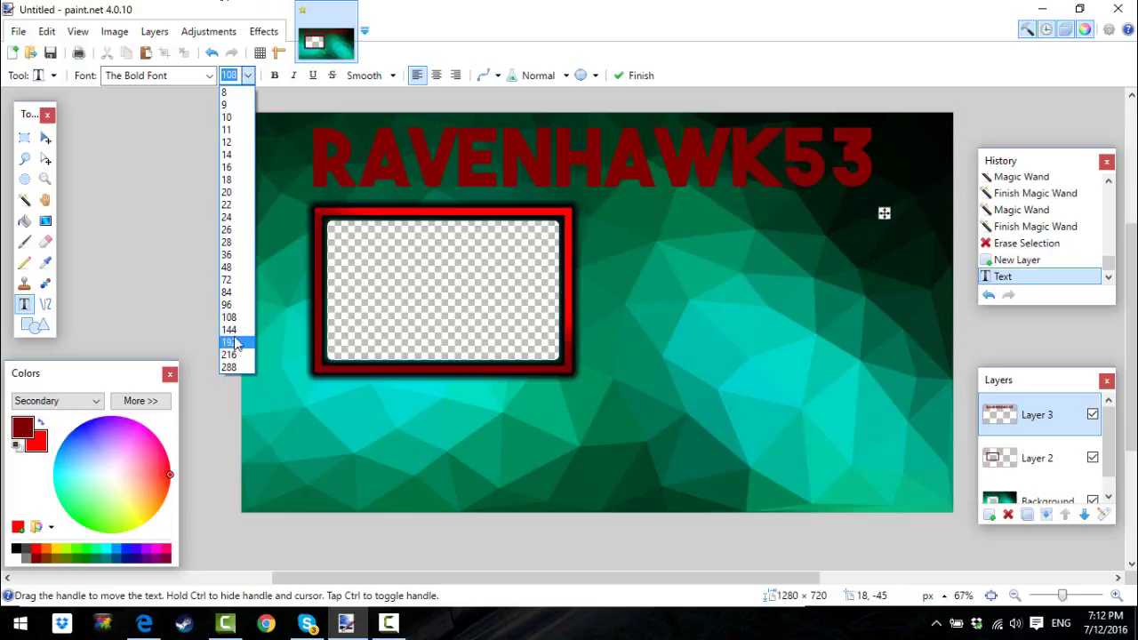
left_click(229, 330)
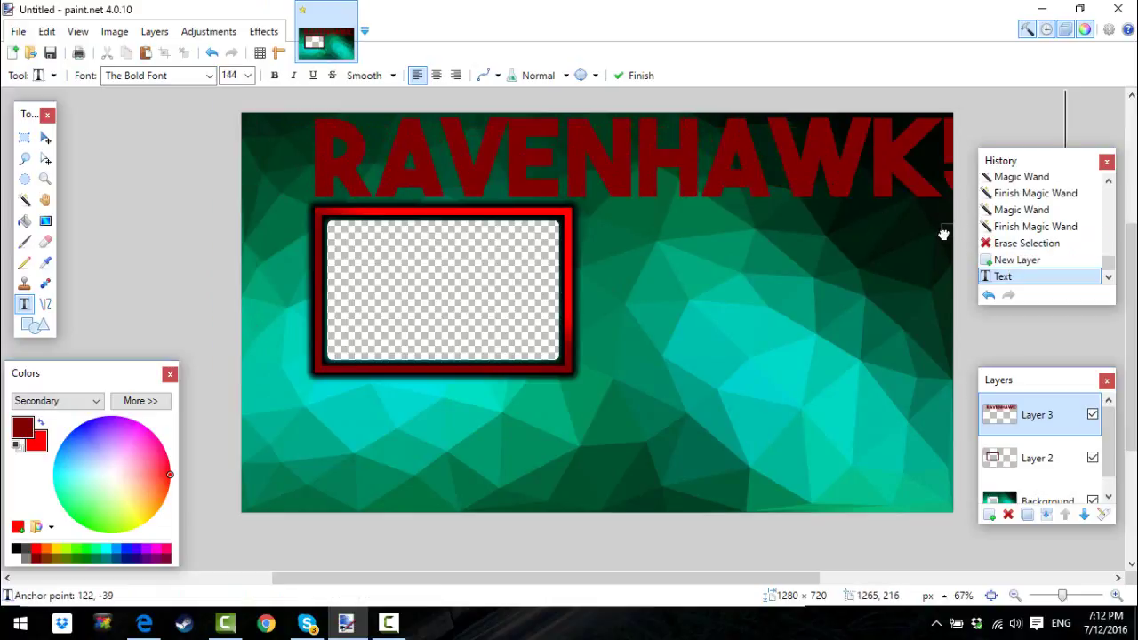
left_click_drag(943, 235, 864, 237)
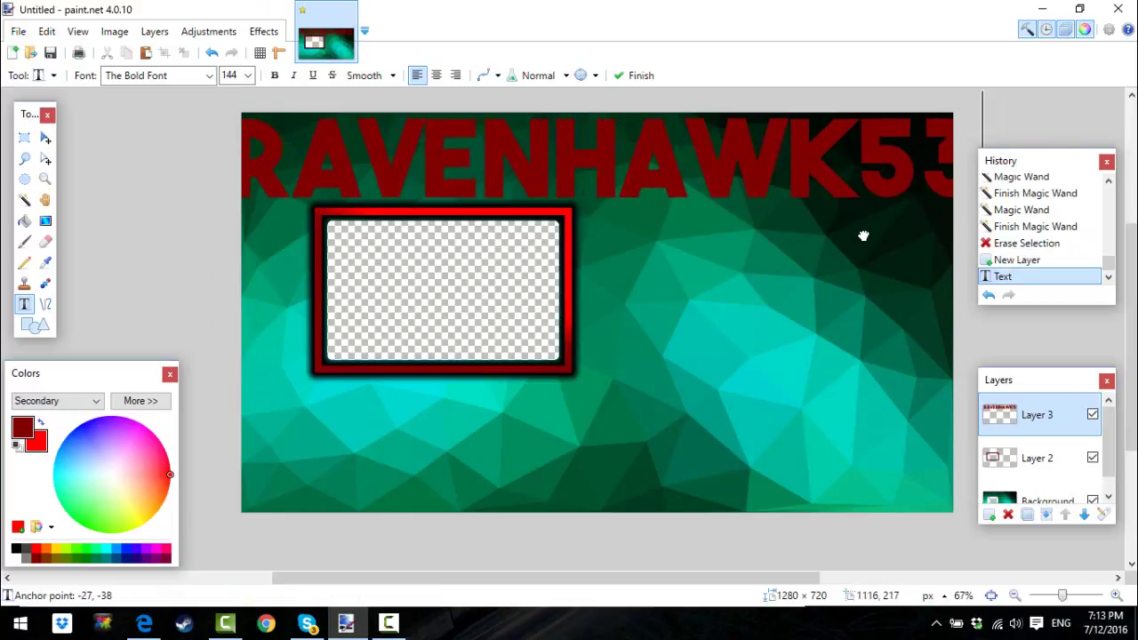
left_click(248, 75)
left_click(233, 267)
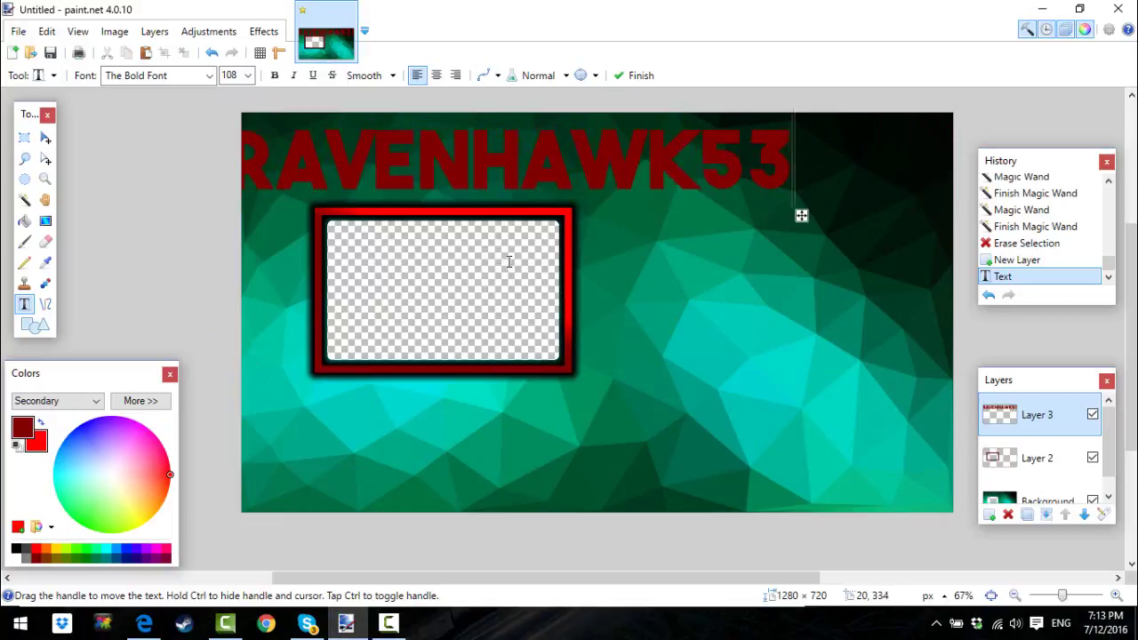
left_click_drag(801, 216, 887, 215)
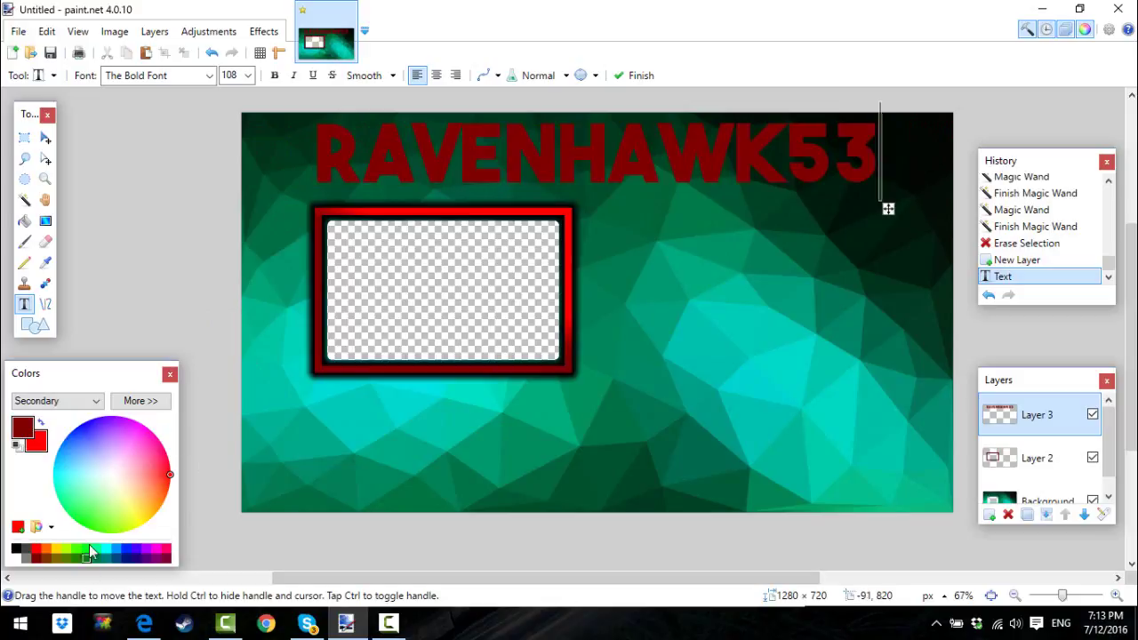
- Centre-align the RAVENHAWK53 title and position it fully on the canvas at the top
scroll(1040, 453, "down", 2)
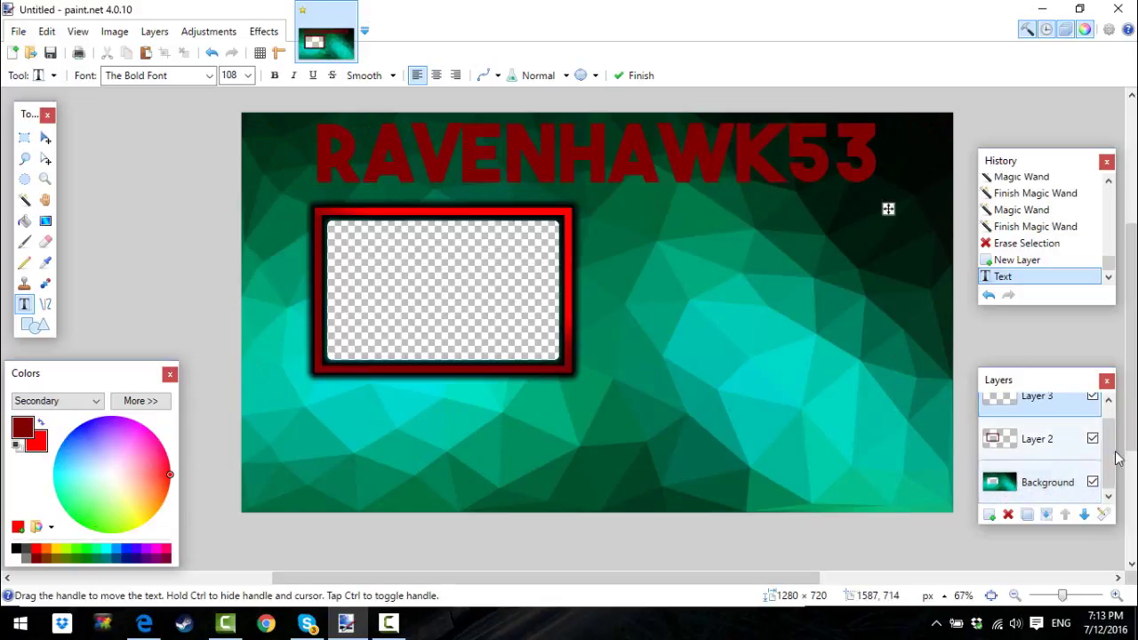
scroll(1114, 414, "up", 2)
scroll(1114, 415, "down", 2)
scroll(1114, 416, "up", 2)
scroll(1112, 485, "down", 2)
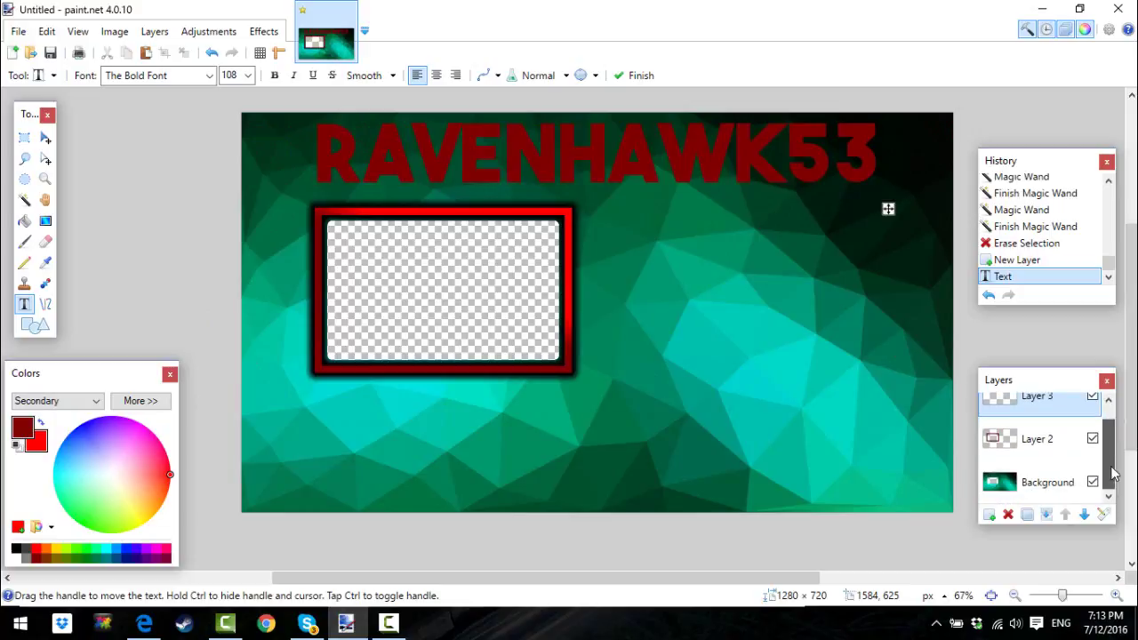
scroll(1111, 485, "up", 2)
scroll(1108, 480, "down", 2)
scroll(1109, 480, "up", 2)
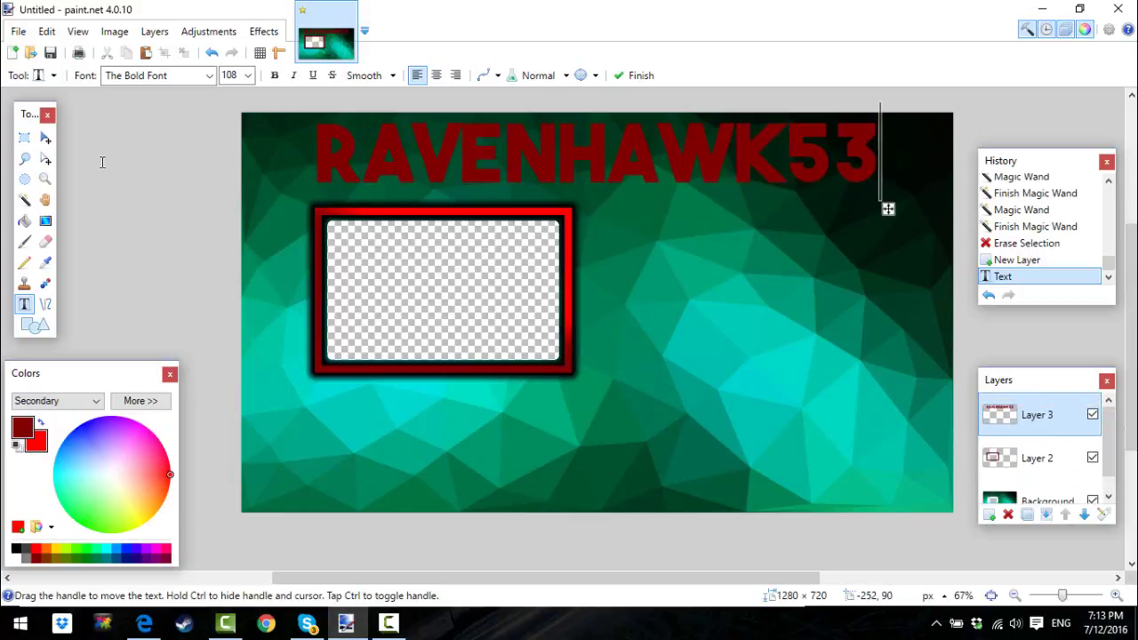
left_click(436, 75)
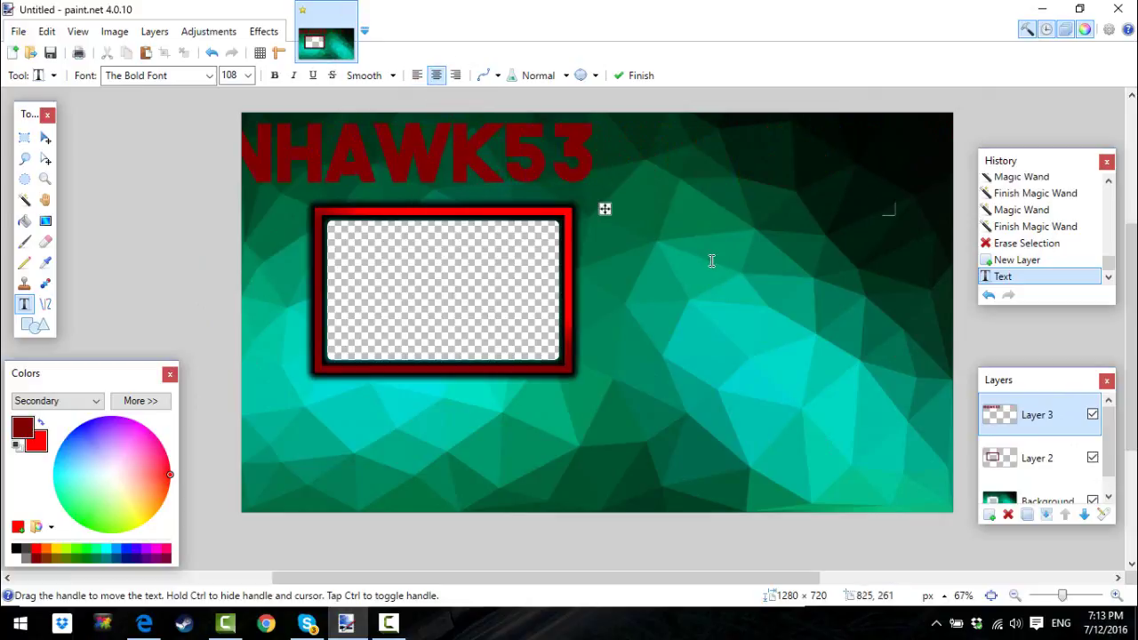
left_click_drag(603, 207, 889, 213)
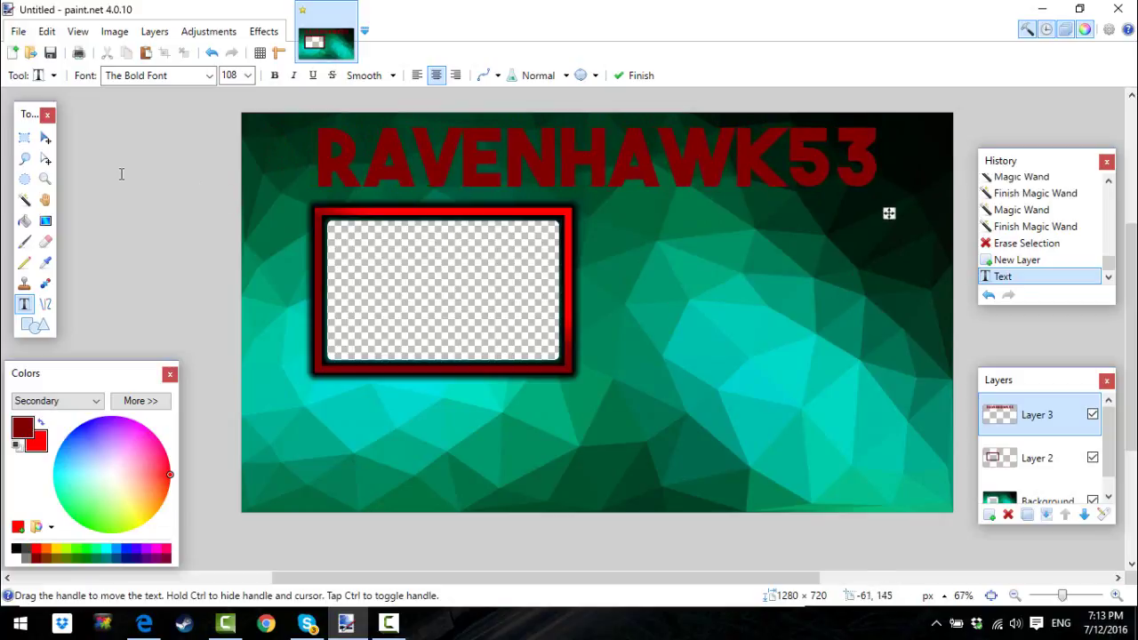
- Pick dark green as primary and green as secondary colour, undoing a stray full-canvas gradient
key("ctrl+a")
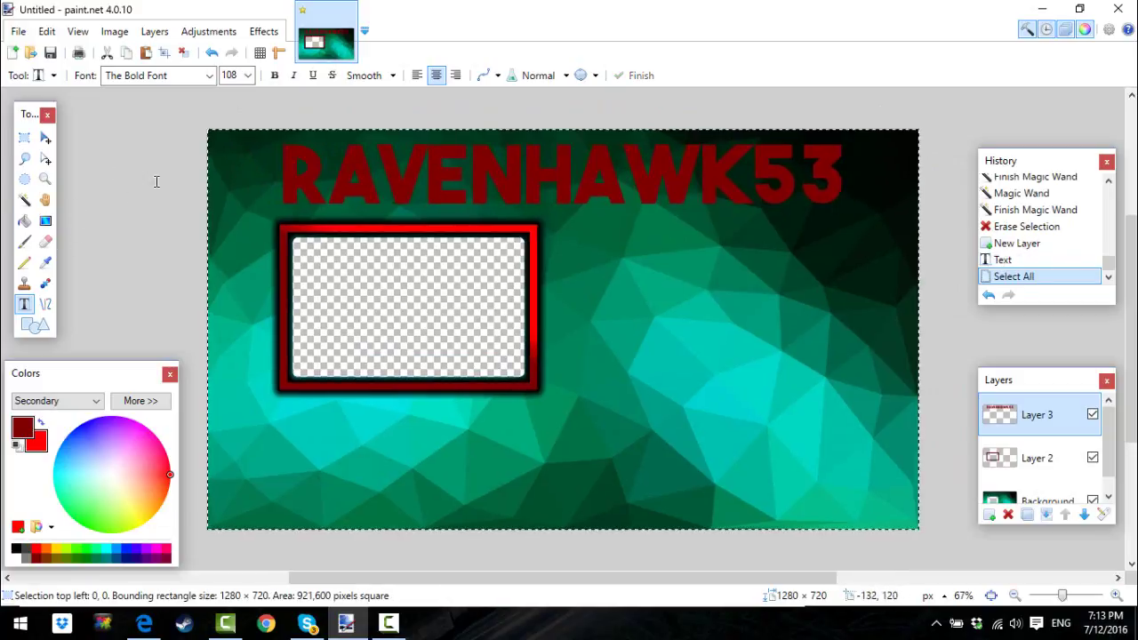
left_click(435, 77)
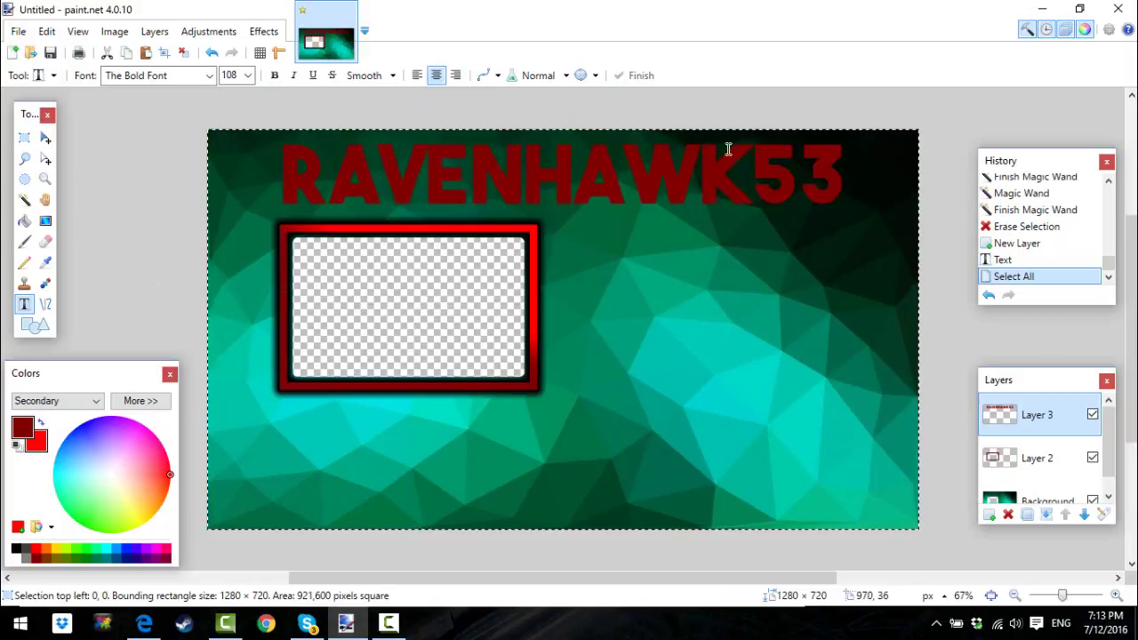
right_click(83, 551)
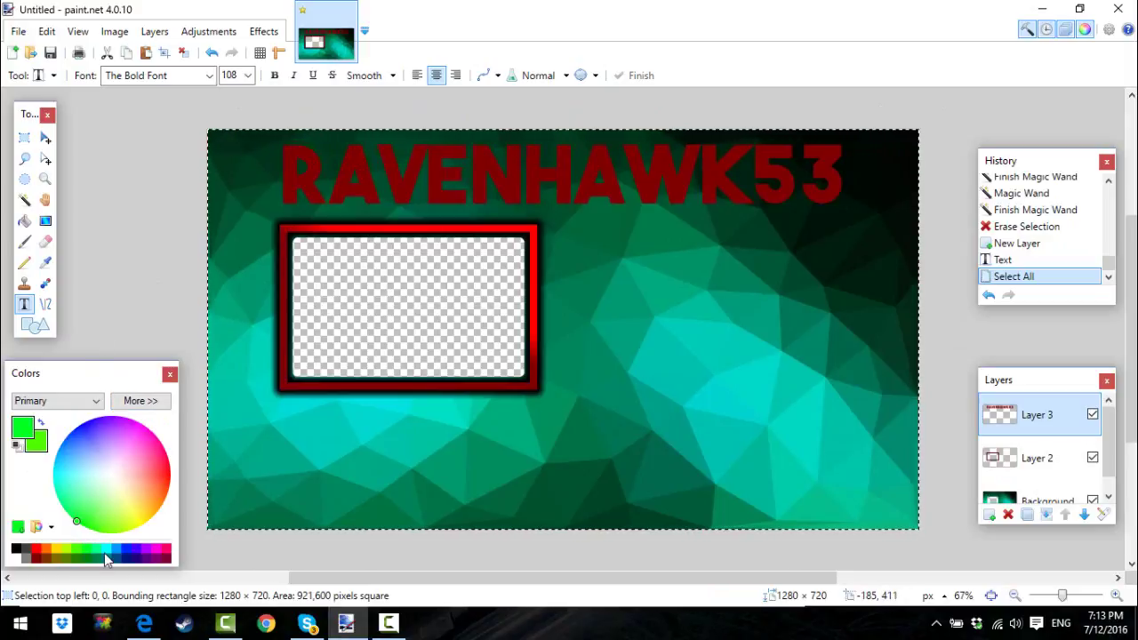
left_click(80, 553)
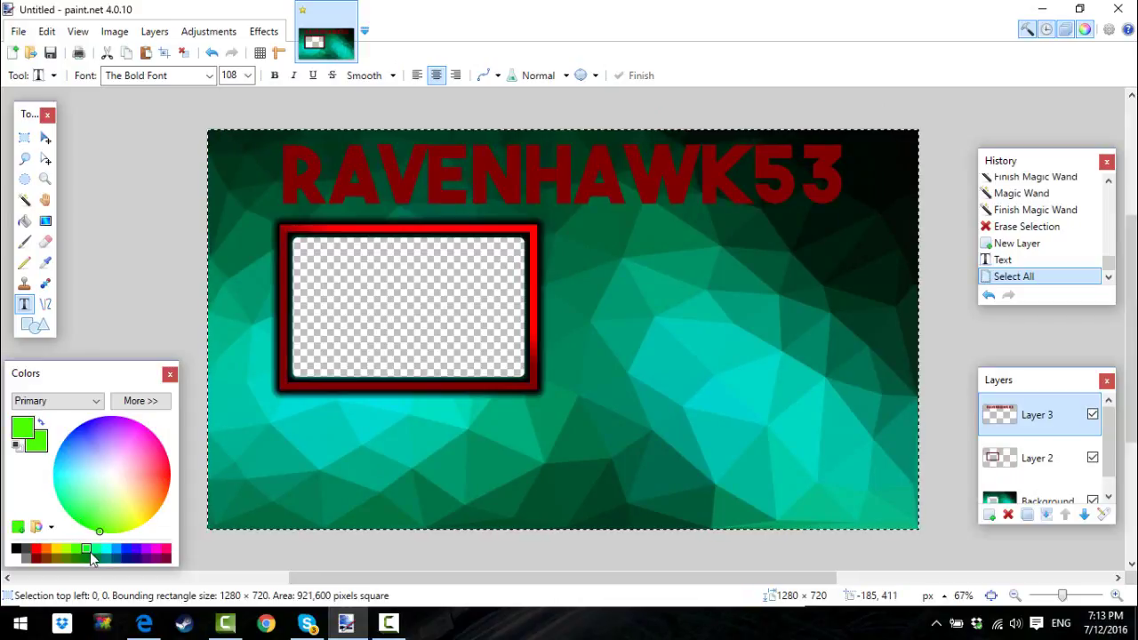
left_click(94, 556)
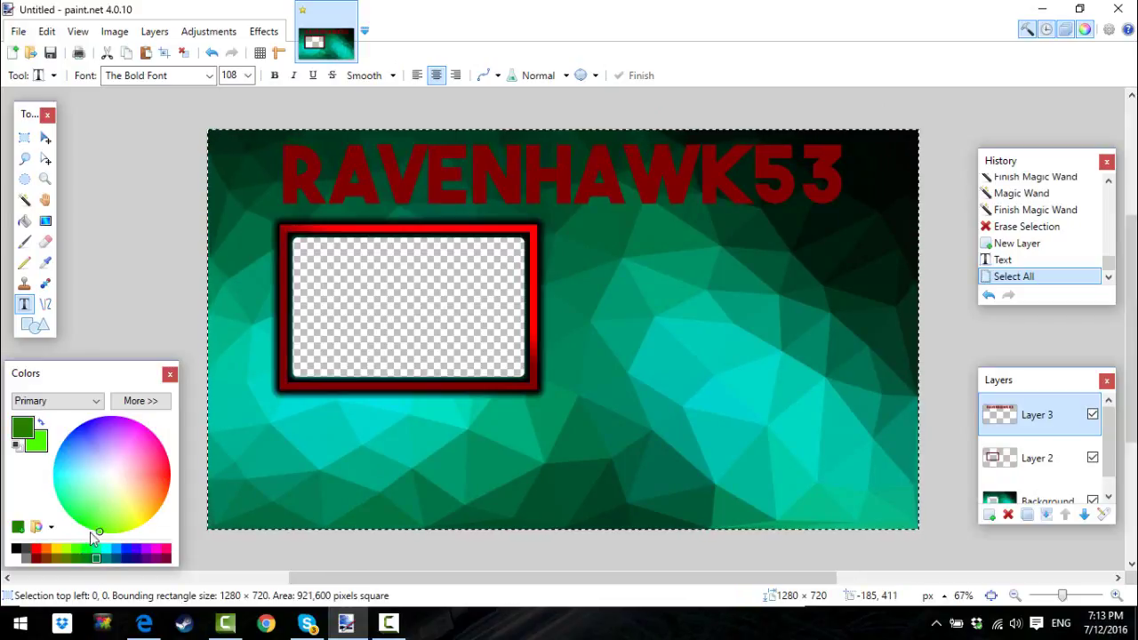
left_click(45, 221)
left_click_drag(400, 177, 338, 145)
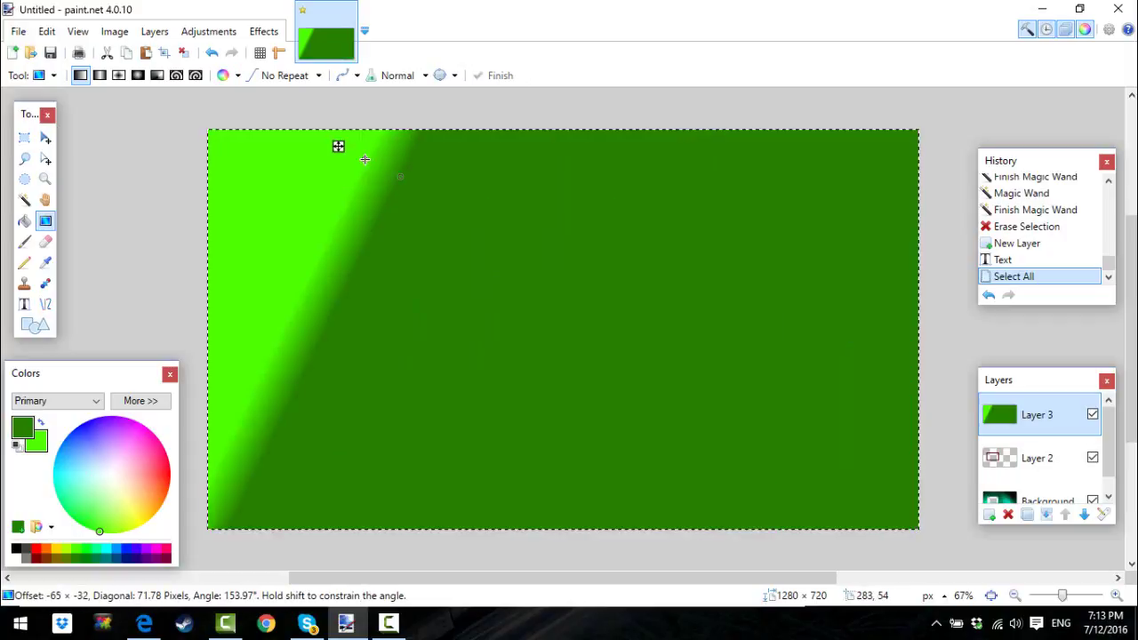
key("ctrl+z")
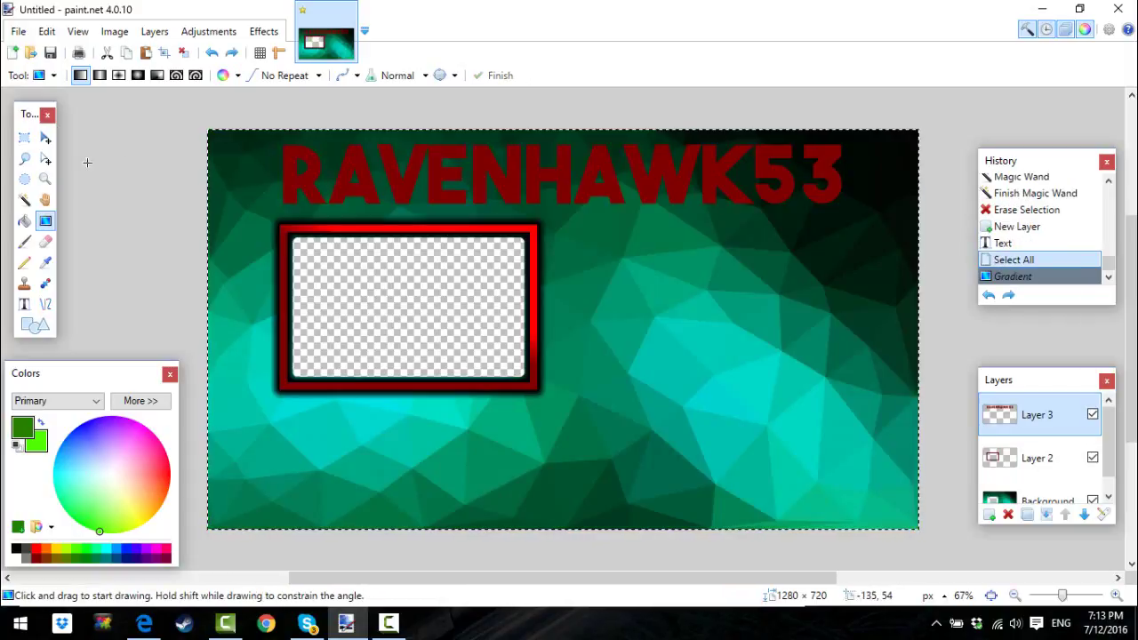
- Fill the RAVENHAWK53 letters with a green gradient and repeat the drop shadow
key("s")
left_click(296, 181)
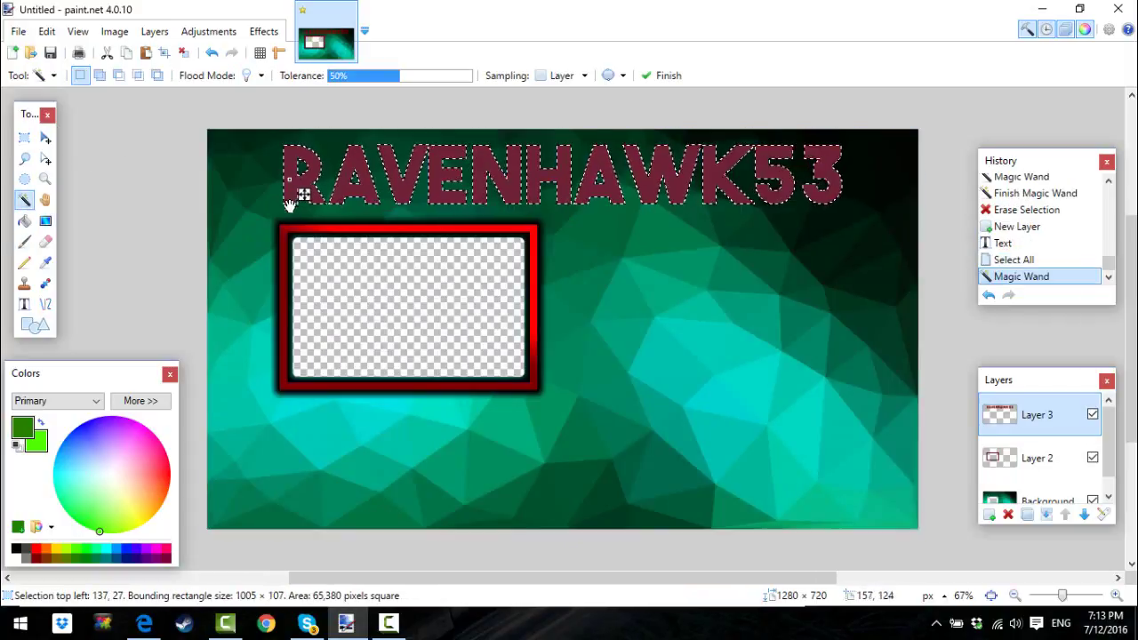
left_click(45, 220)
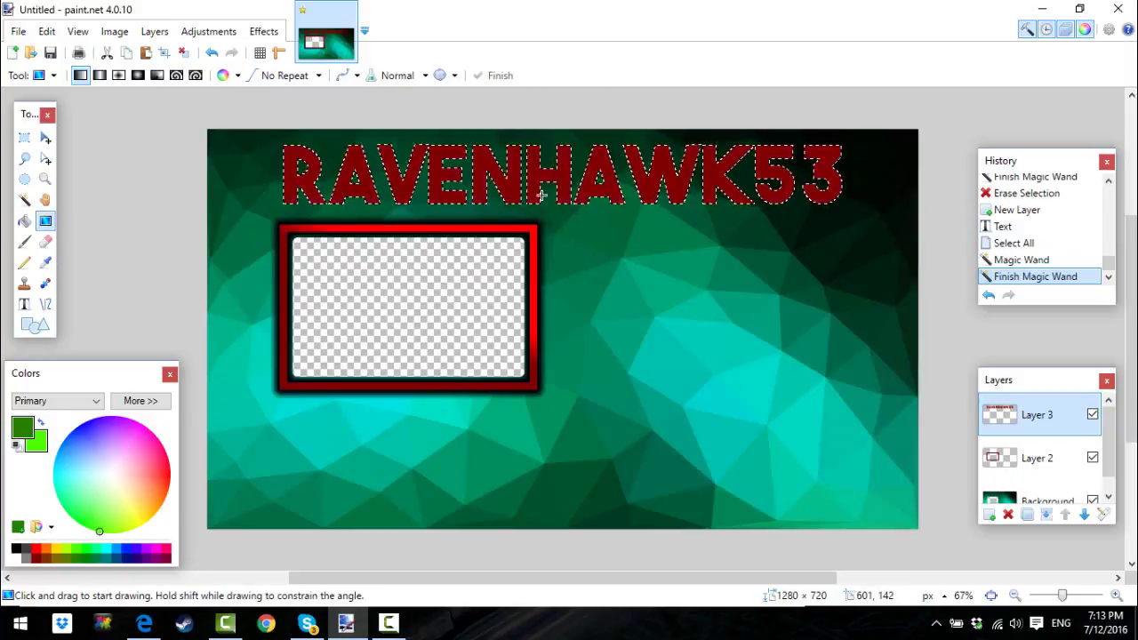
left_click_drag(535, 180, 539, 153)
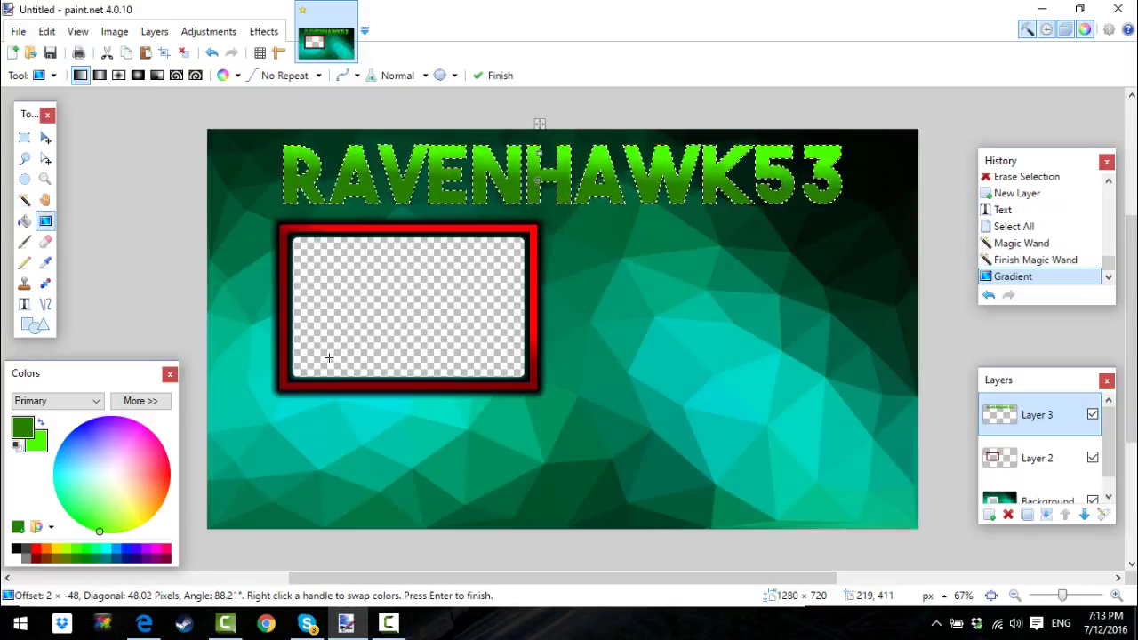
key("ctrl+a")
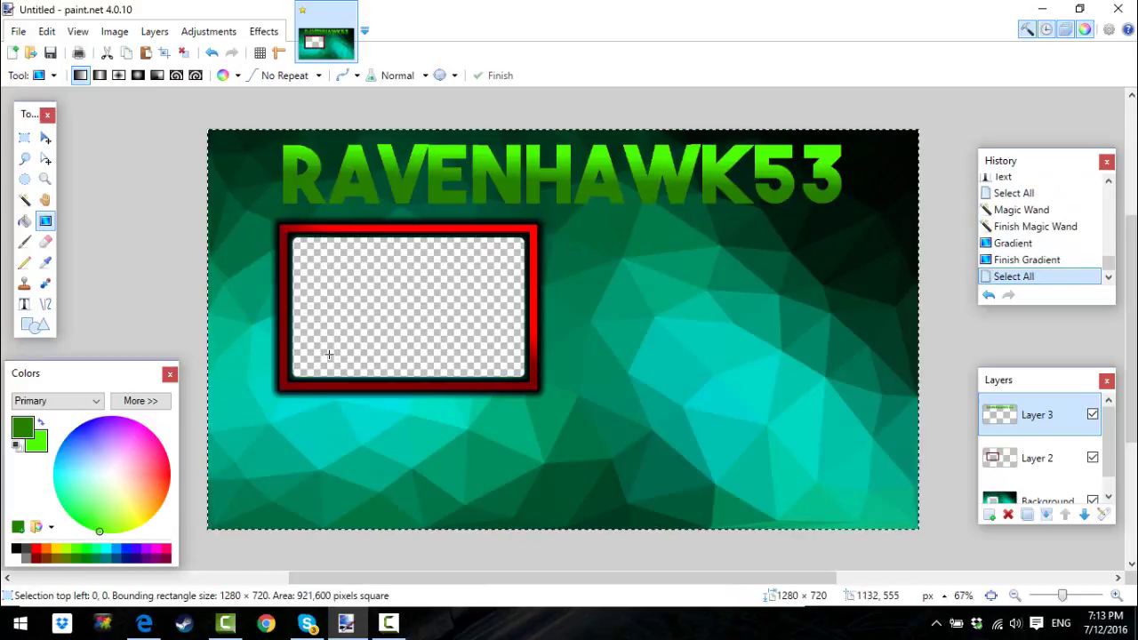
key("ctrl+f")
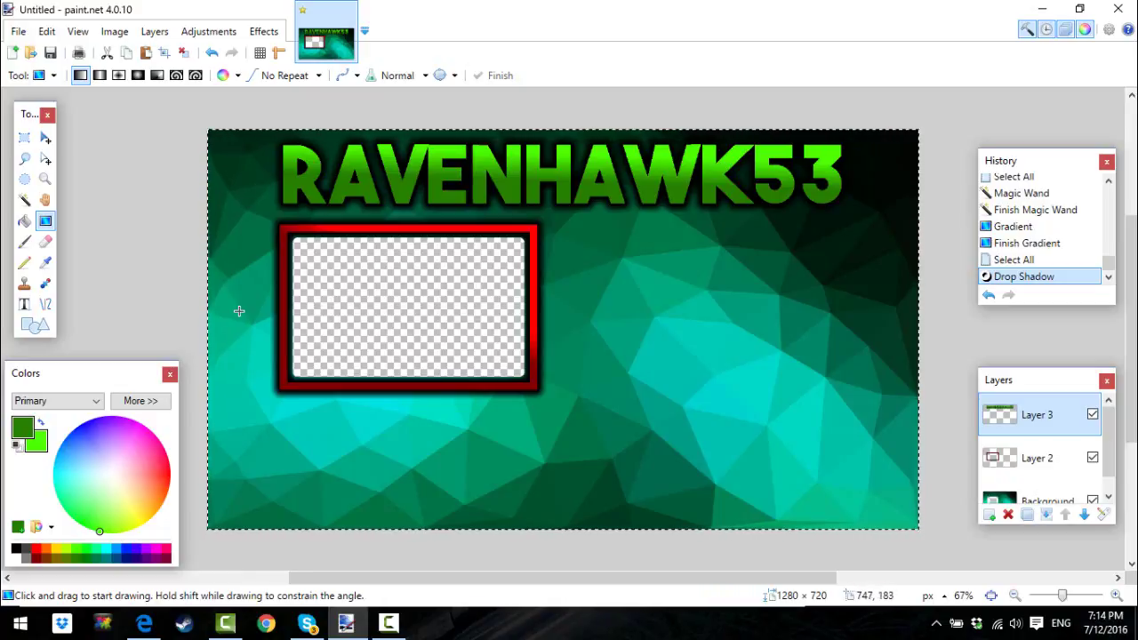
- On Layer 2, paste a test copy of the red frame, move it right, then delete it
key("alt+Page_Down")
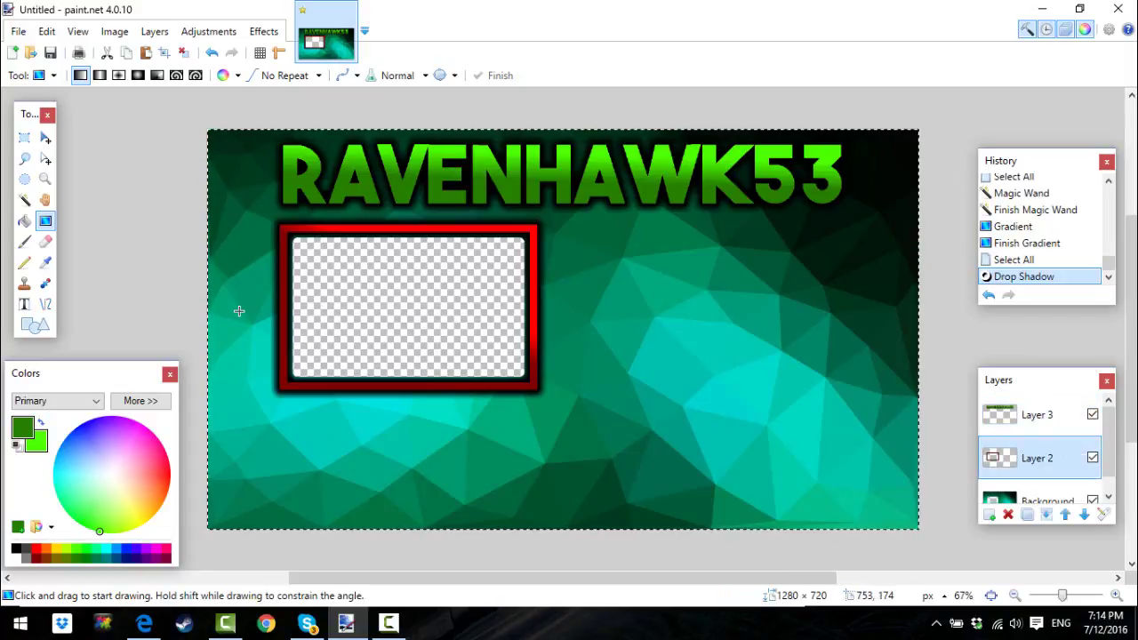
key("ctrl+v")
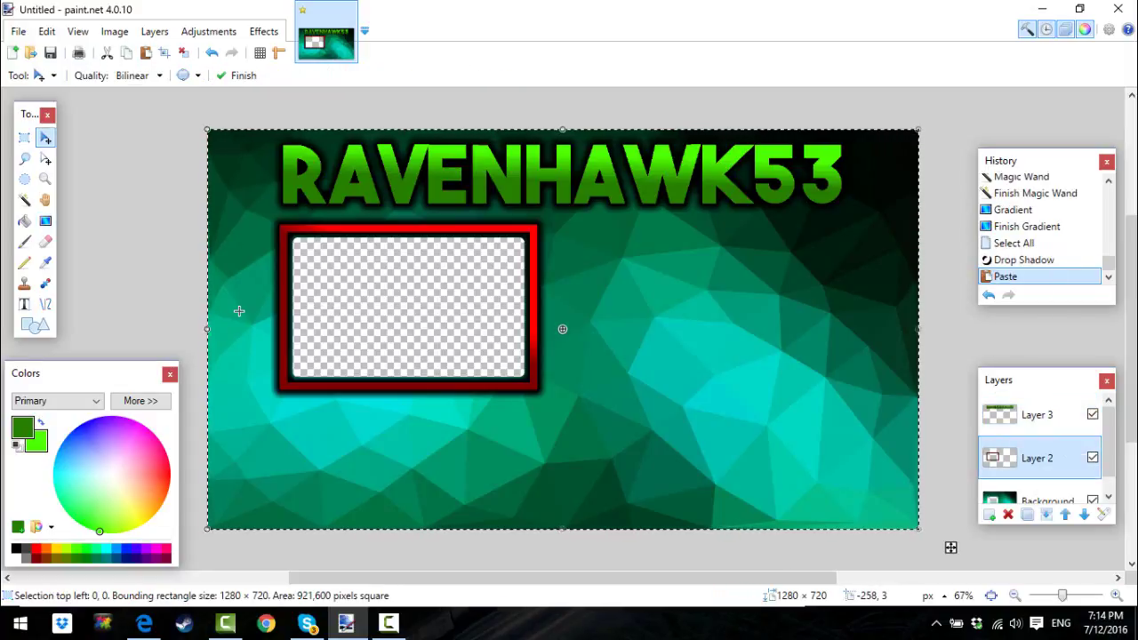
mouse_move(238, 311)
left_mouse_down()
mouse_move(373, 329)
mouse_move(594, 330)
left_mouse_up()
mouse_move(699, 277)
left_mouse_down()
mouse_move(725, 265)
mouse_move(696, 262)
mouse_move(710, 256)
left_mouse_up()
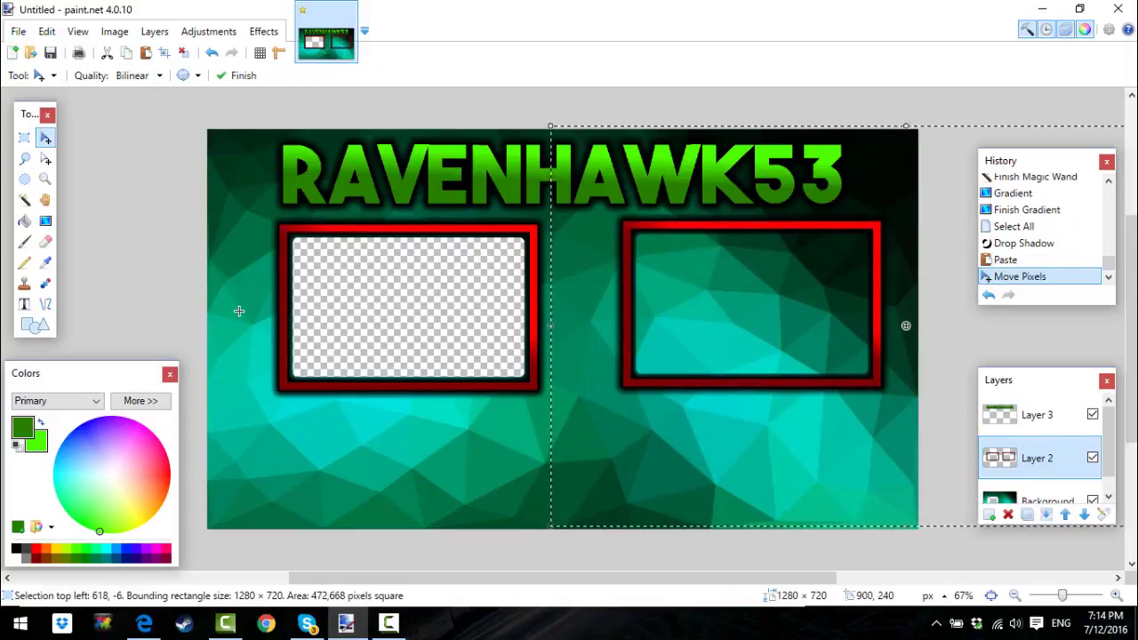
key("Delete")
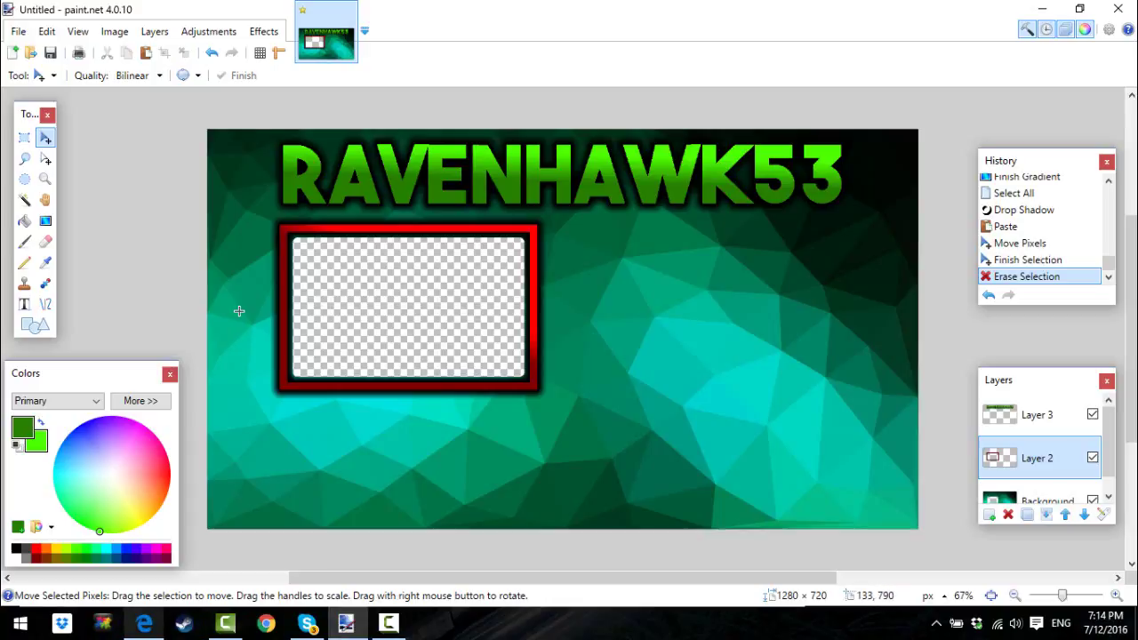
- In Edge, clear the search box and copy a Twitter logo from Google Images
key("alt+Tab")
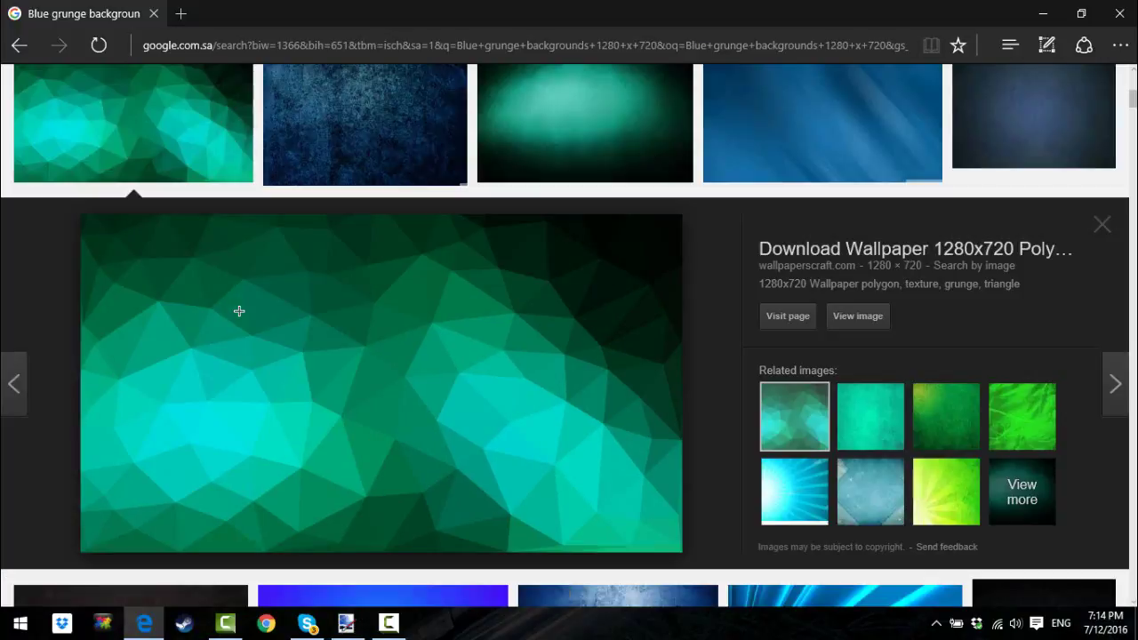
scroll(240, 311, "up", 5)
key("Tab")
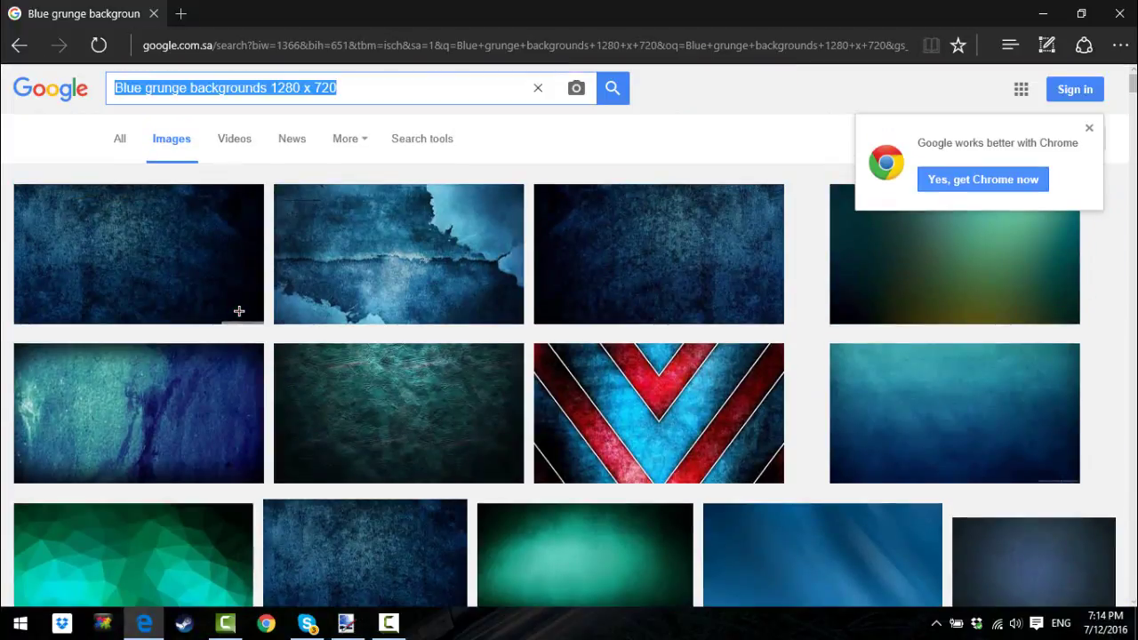
key("BackSpace")
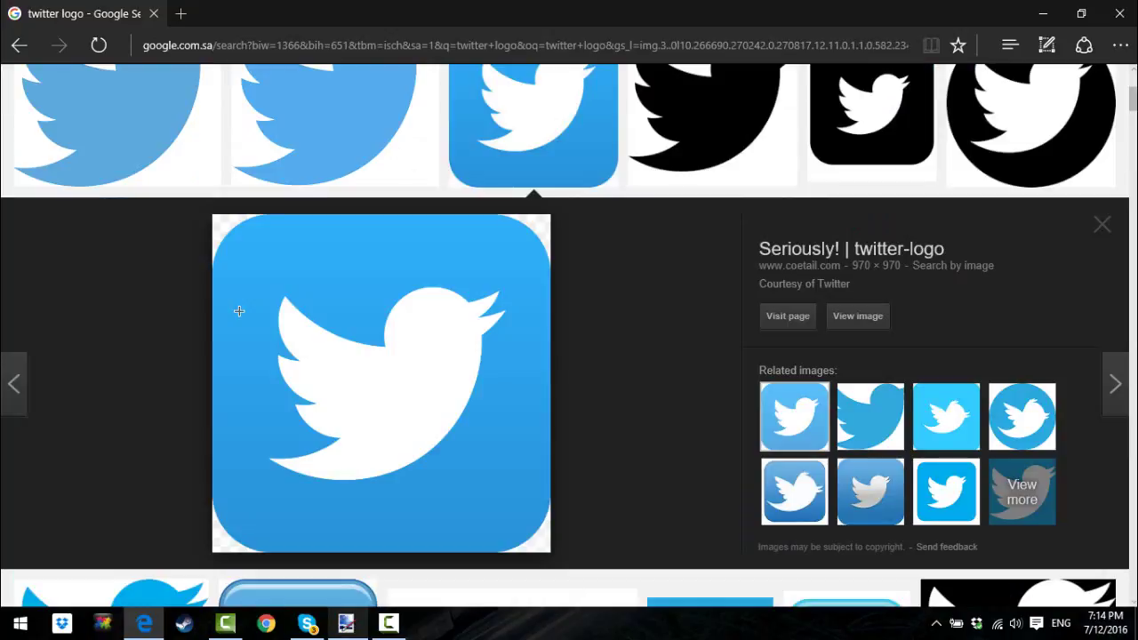
key("alt+Tab")
- Paste the Twitter logo keeping the 1280 × 720 canvas, squash its height to 546 px, then cut it
key("ctrl+v")
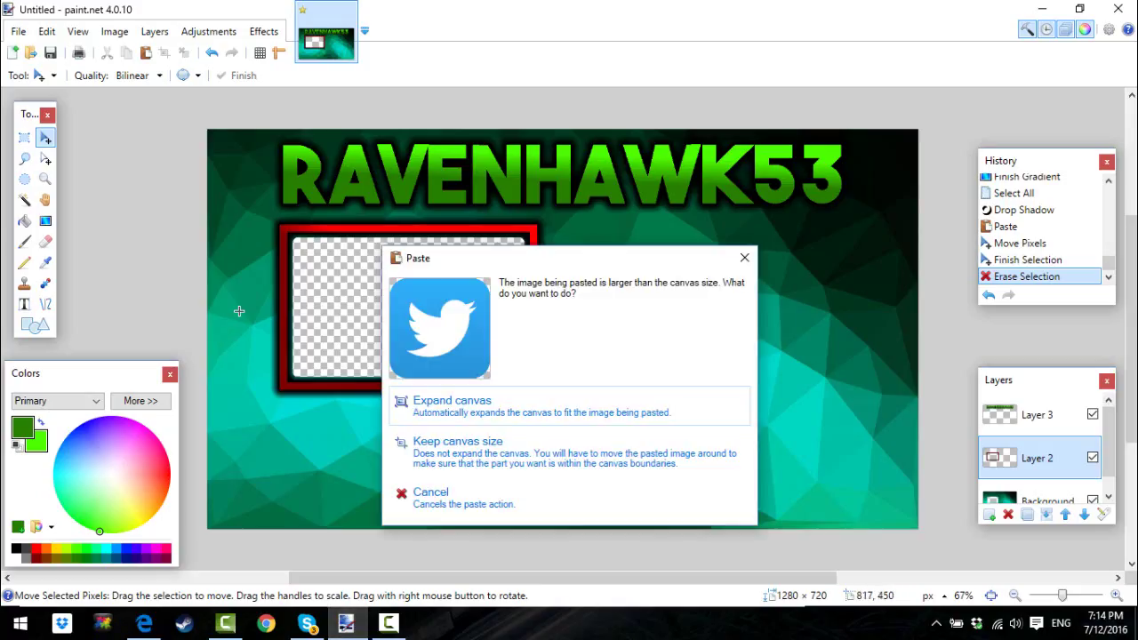
key("Return")
left_click_drag(675, 541, 737, 483)
scroll(723, 475, "down", 1)
scroll(724, 474, "up", 2)
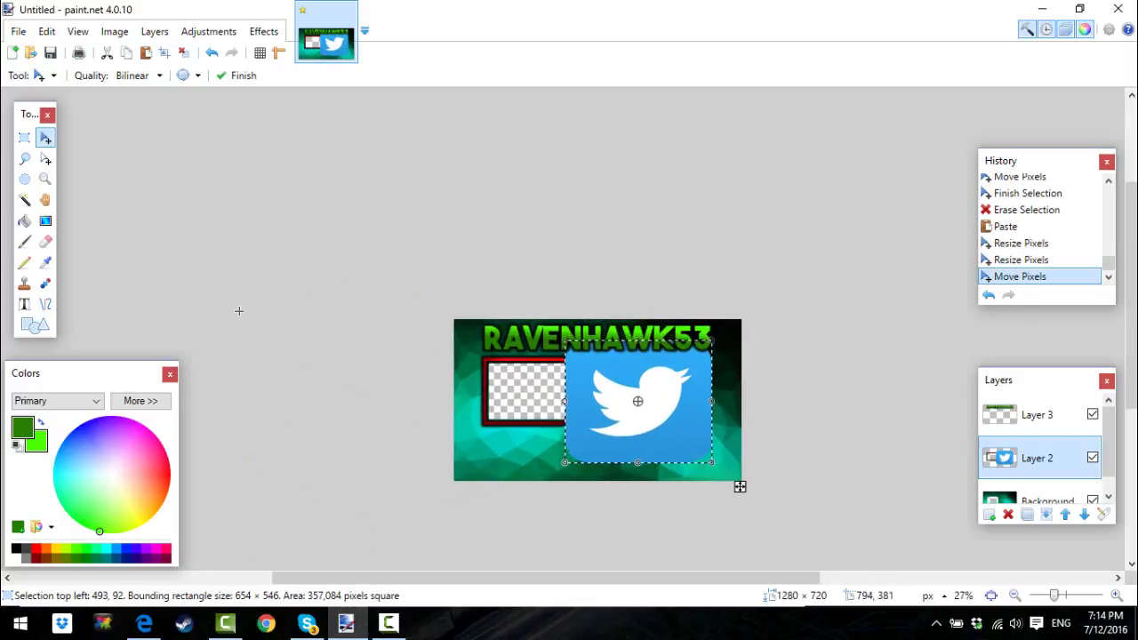
key("ctrl+x")
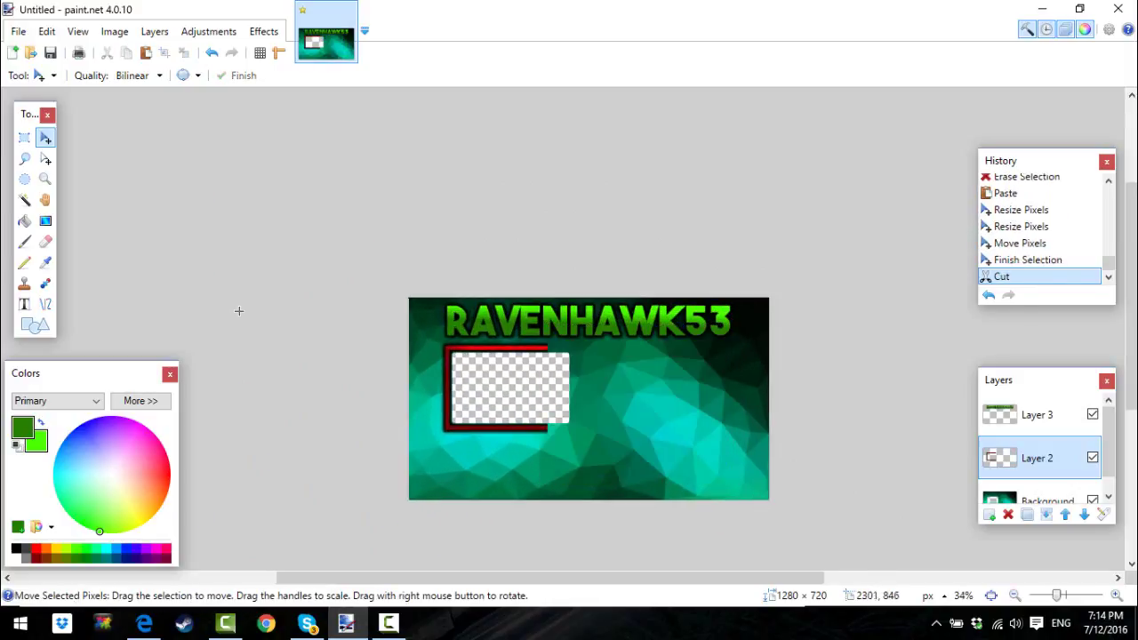
- Add a new empty layer, then undo and erase the repeated logo pastes
key("ctrl+shift+n")
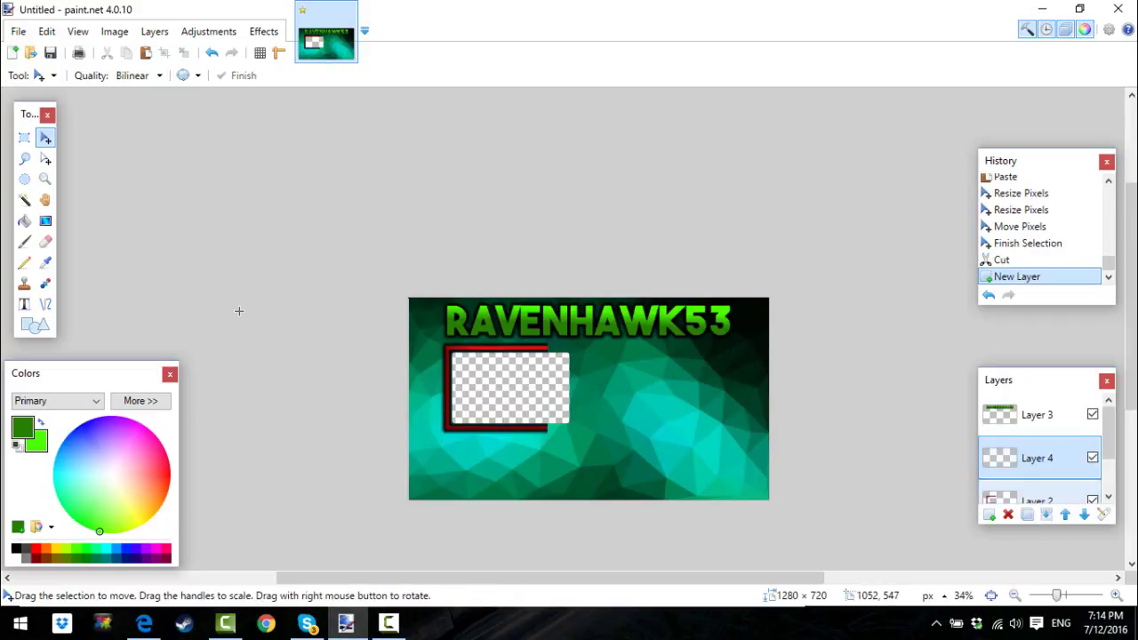
key("ctrl+v")
key("ctrl+z")
key("ctrl+z")
key("ctrl+z")
key("ctrl+z")
key("ctrl+z")
key("ctrl+z")
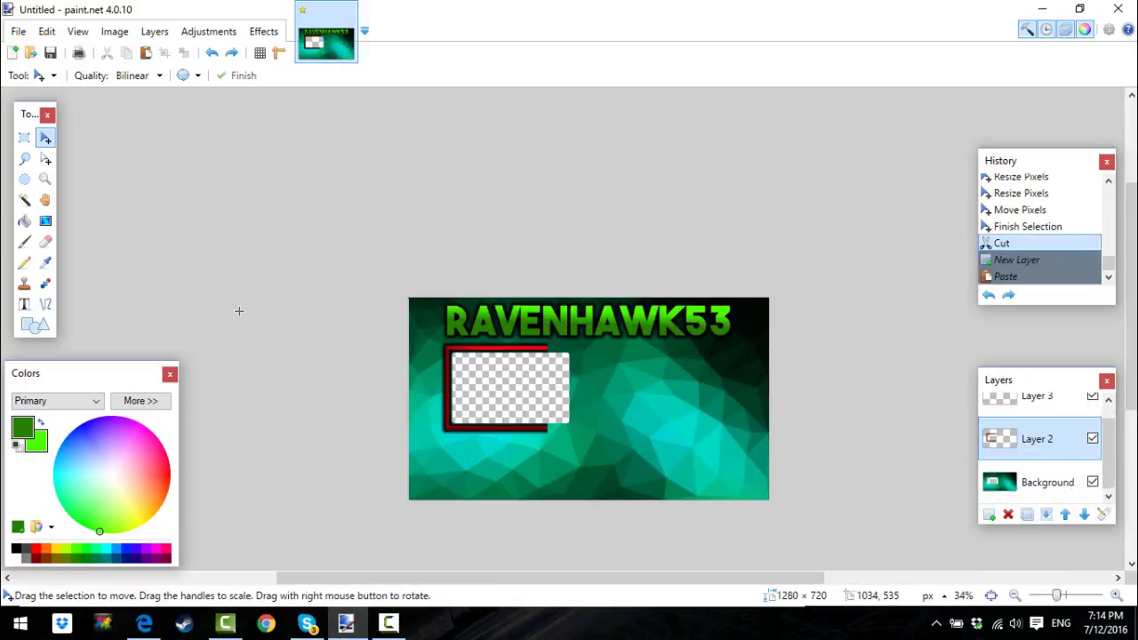
key("ctrl+v")
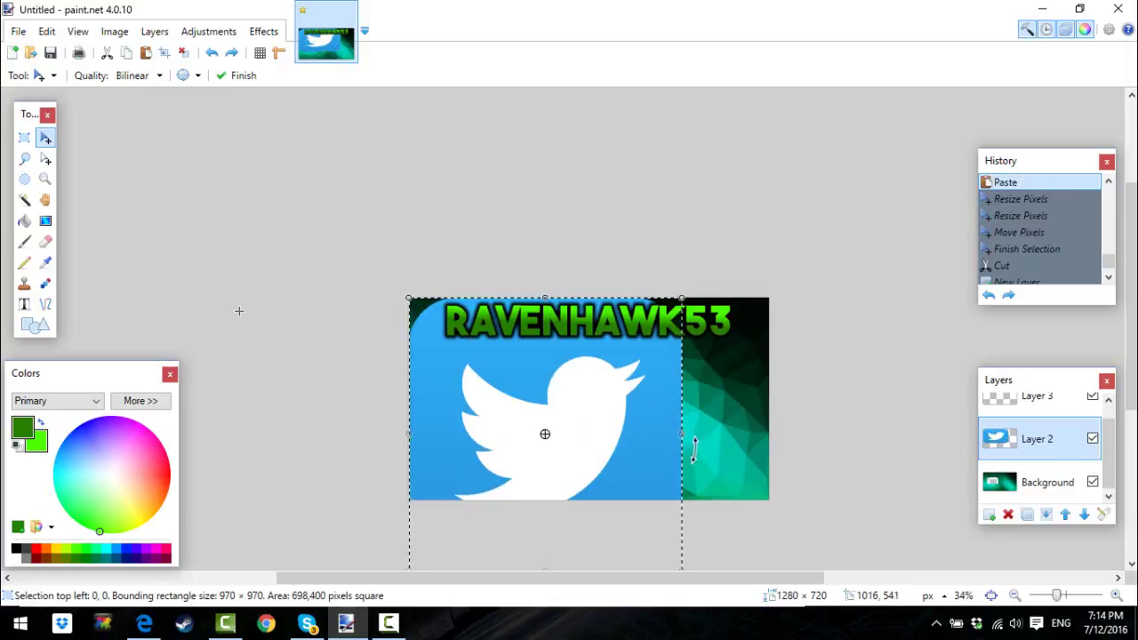
key("Delete")
- Paste the Twitter logo onto new Layer 4, shrink it to 130 × 137 px beside the red frame
key("ctrl+shift+n")
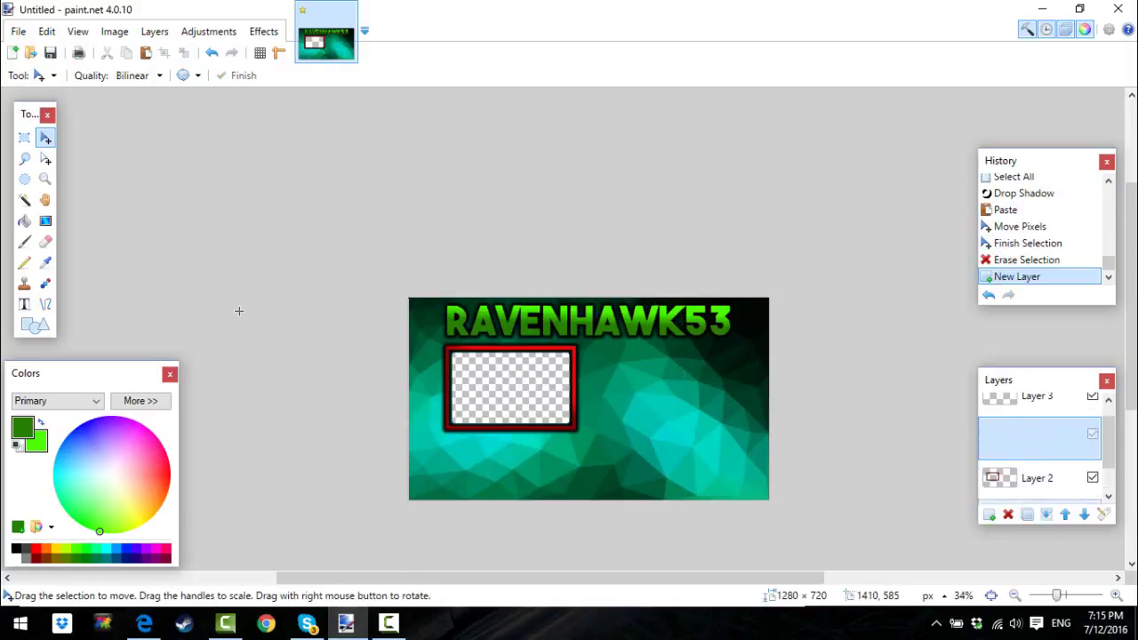
key("ctrl+v")
scroll(238, 310, "up", 3)
scroll(238, 311, "up", 1)
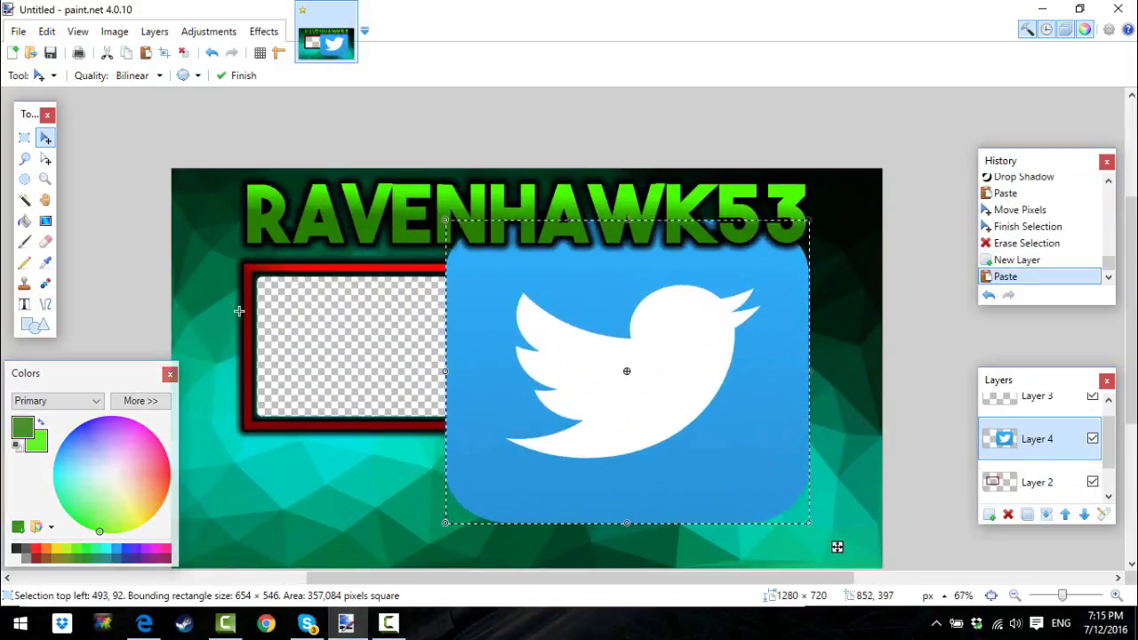
left_click_drag(445, 224, 760, 485)
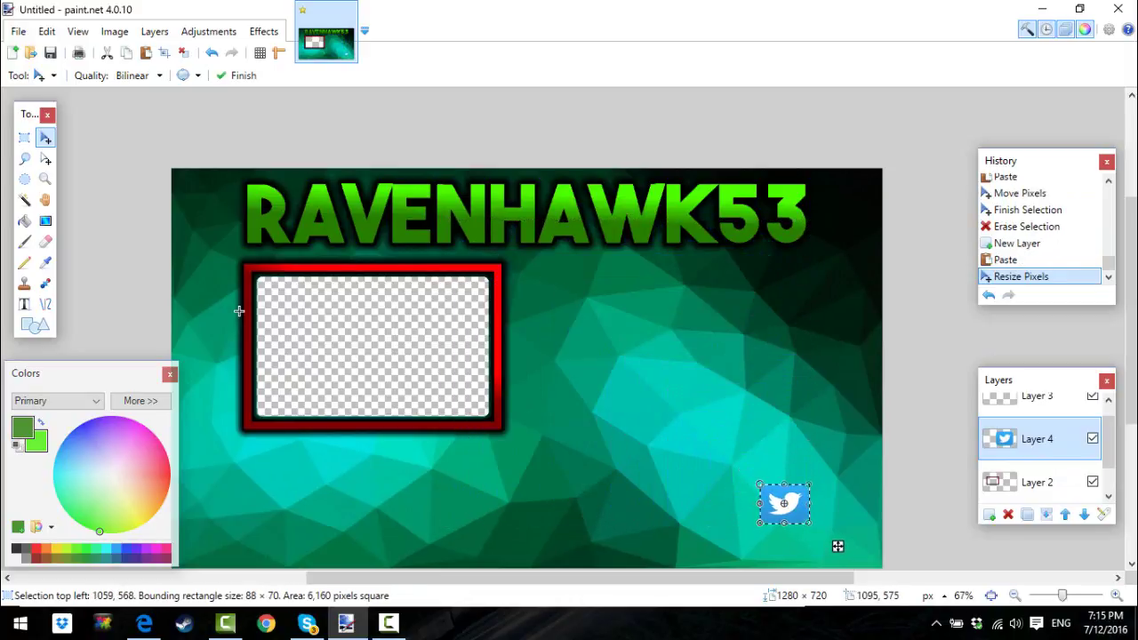
left_click_drag(698, 406, 645, 357)
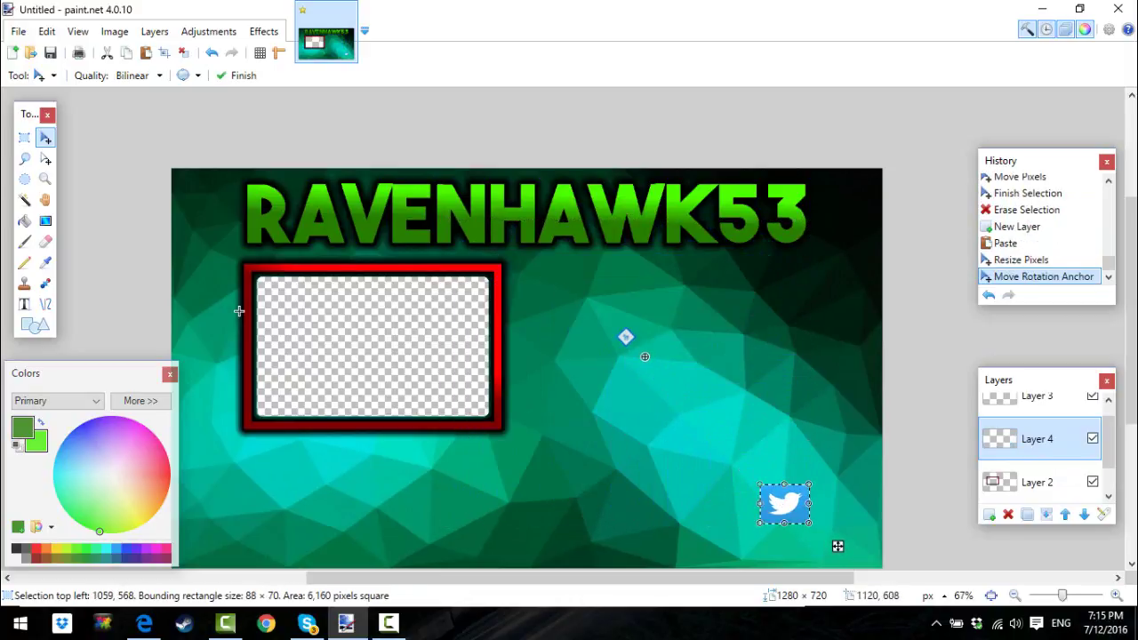
left_click_drag(837, 546, 629, 377)
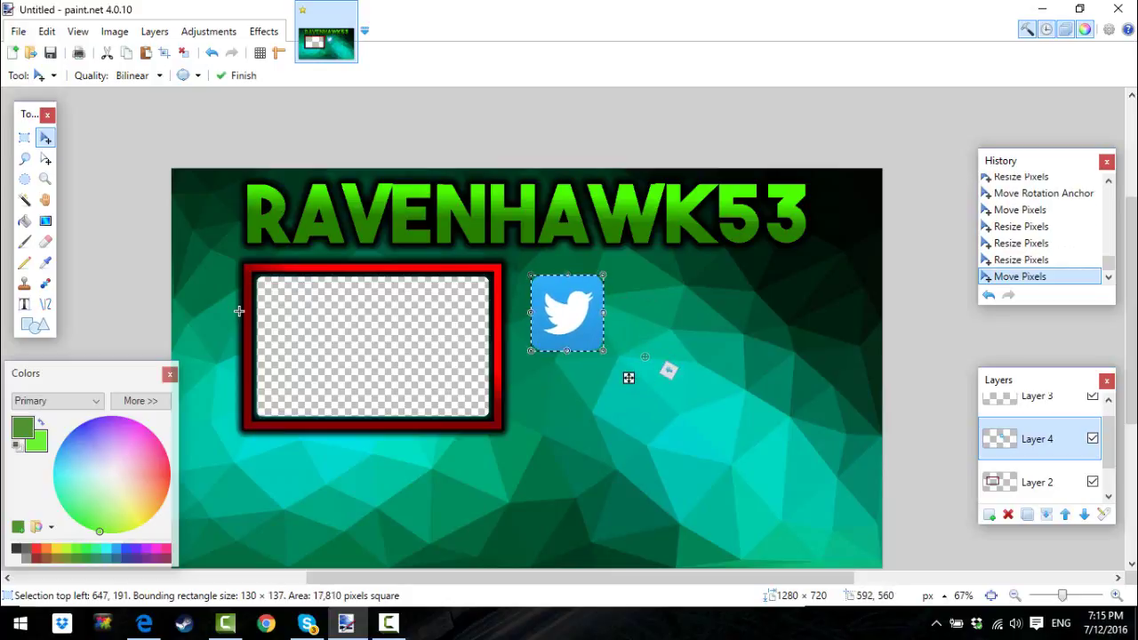